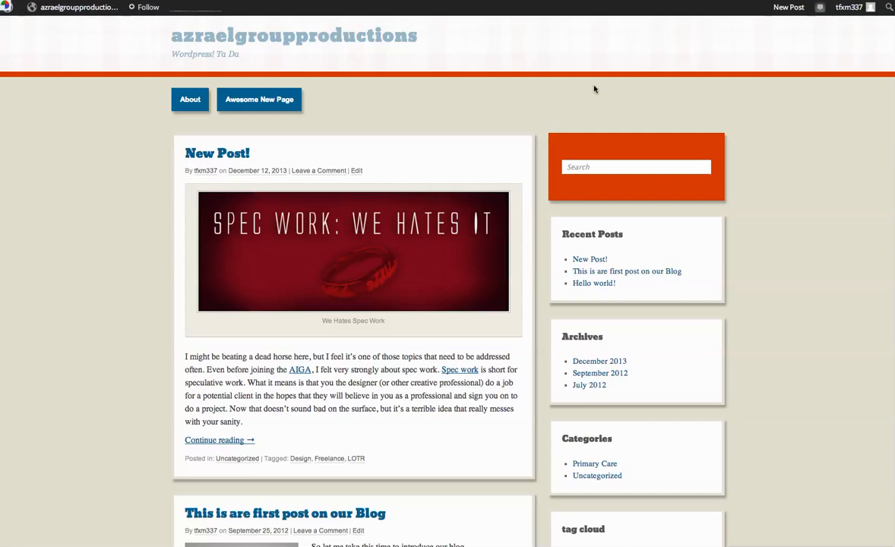
Step: Open the site's administration dashboard from the blog's front page
{"action": "mouse_move", "coordinate": [84, 10]}
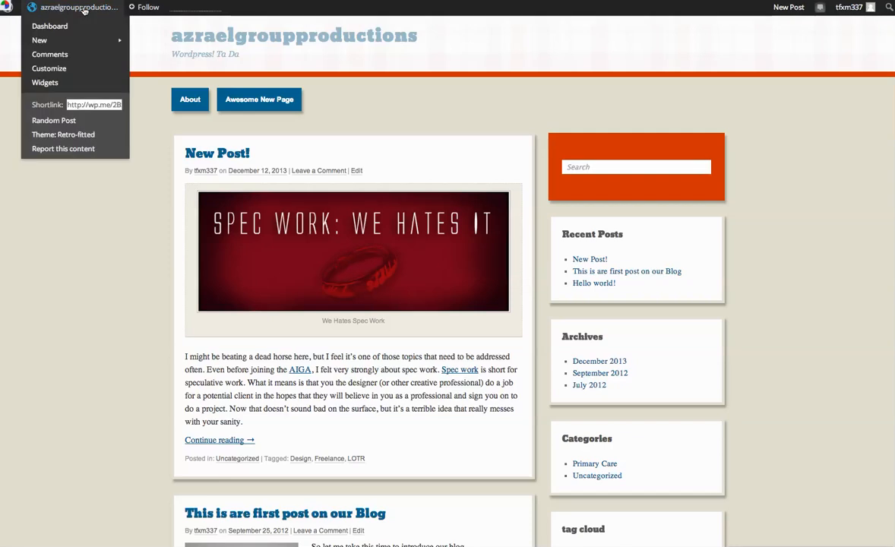
{"action": "left_click", "coordinate": [51, 31]}
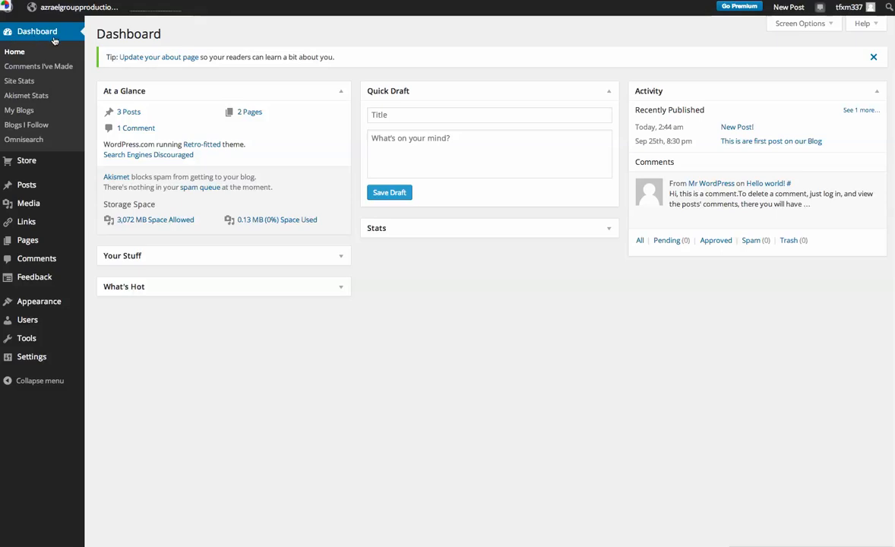
Step: View the Store page and return to the dashboard
{"action": "mouse_move", "coordinate": [36, 168]}
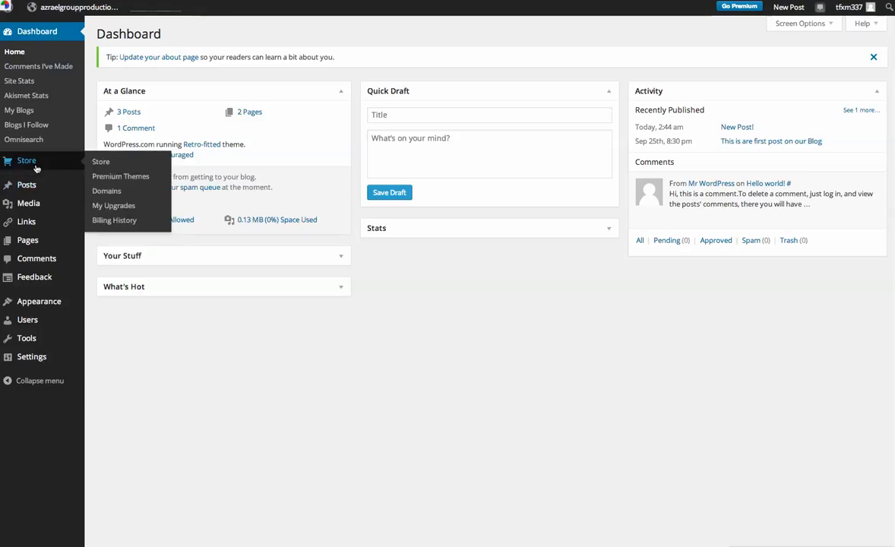
{"action": "left_click", "coordinate": [35, 168]}
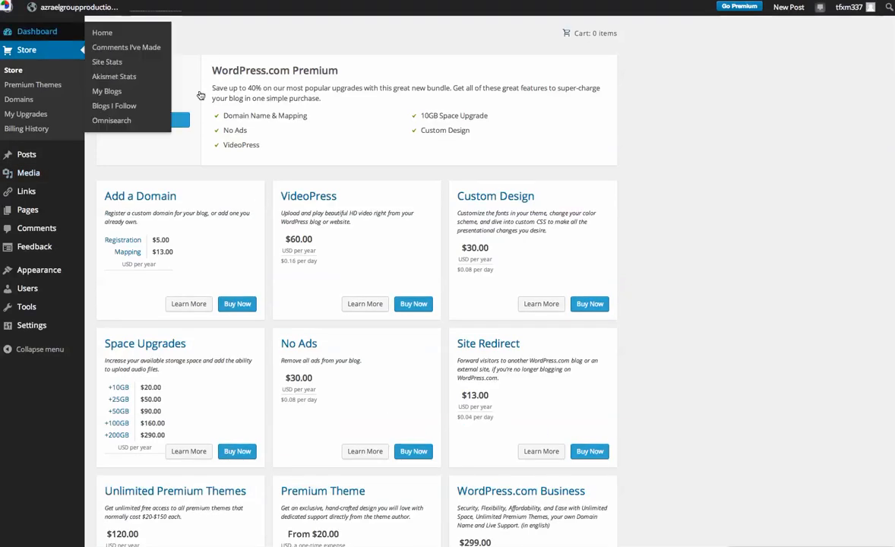
{"action": "left_click", "coordinate": [40, 32]}
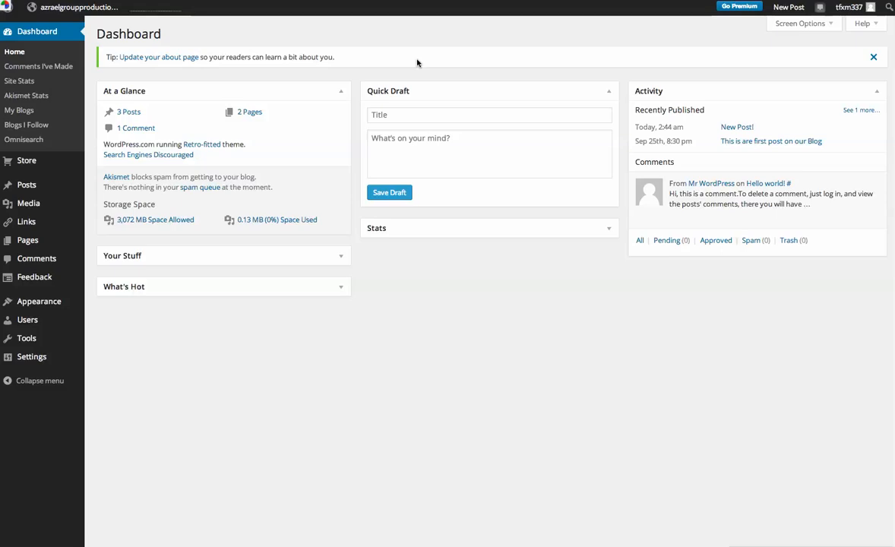
Step: Dismiss the about-page tip and expand the recently published posts in the Activity box
{"action": "left_click", "coordinate": [873, 59]}
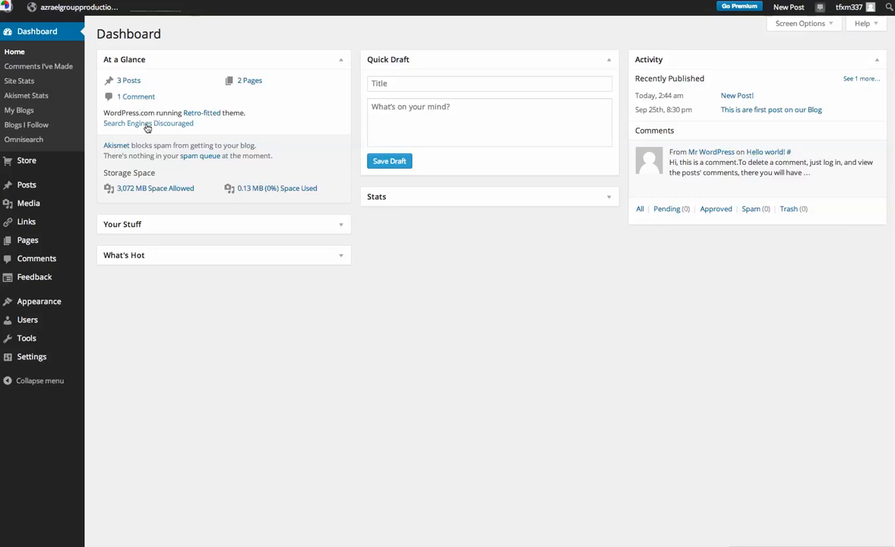
{"action": "mouse_move", "coordinate": [170, 129]}
{"action": "left_click", "coordinate": [383, 85]}
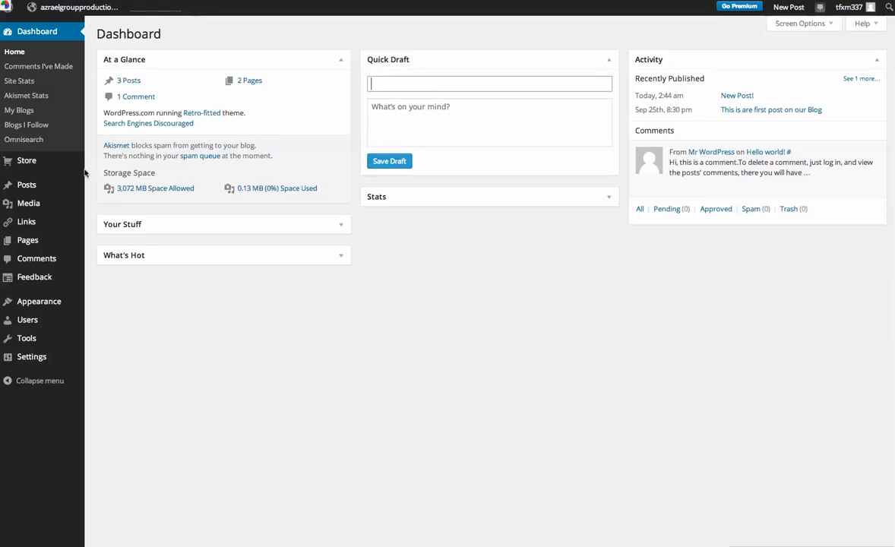
{"action": "mouse_move", "coordinate": [44, 185]}
{"action": "left_click", "coordinate": [850, 79]}
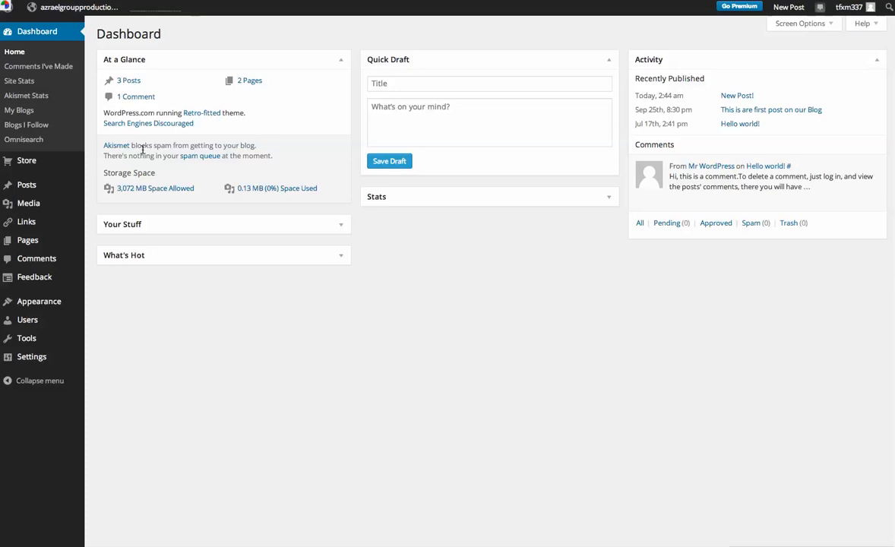
Step: Look through the Top Blogs, Top Posts and Latest lists in the What's Hot box, and collapse it again
{"action": "left_click", "coordinate": [340, 258]}
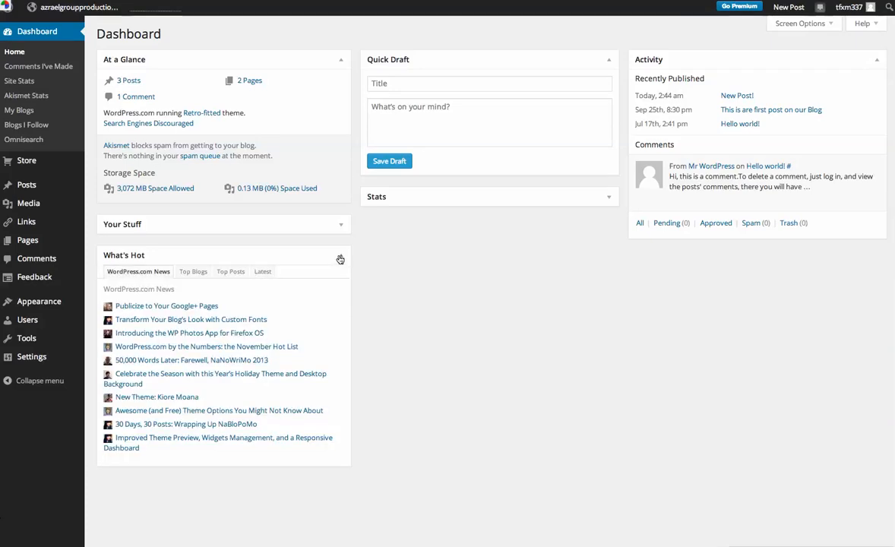
{"action": "left_click", "coordinate": [191, 273]}
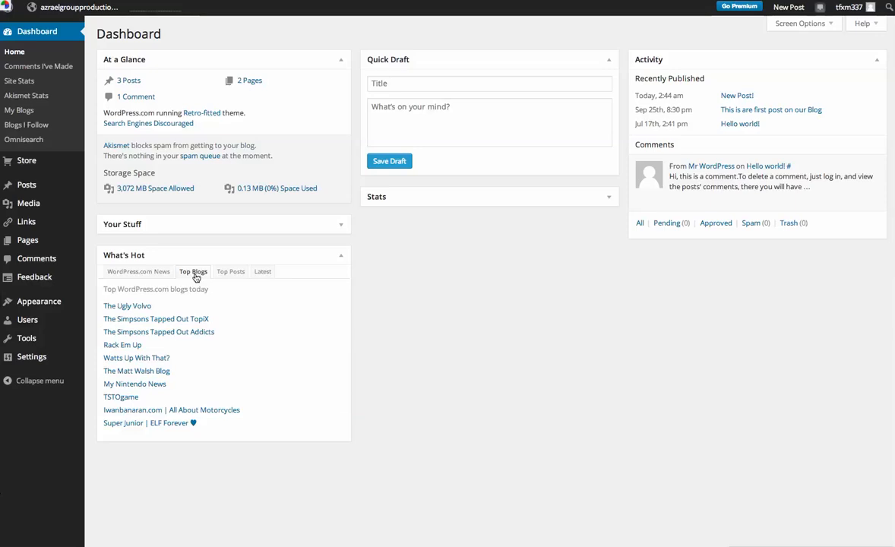
{"action": "left_click", "coordinate": [231, 272]}
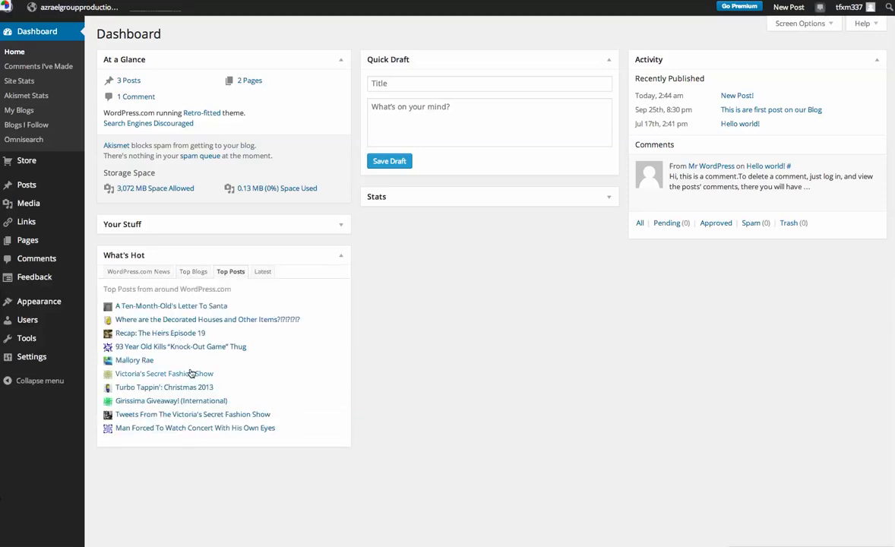
{"action": "left_click", "coordinate": [262, 272]}
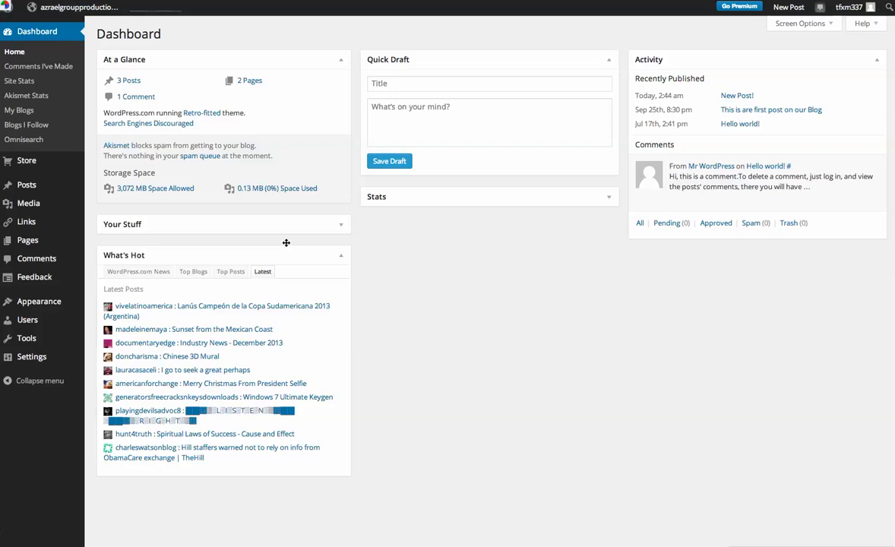
{"action": "left_click_drag", "start_coordinate": [296, 256], "coordinate": [207, 254]}
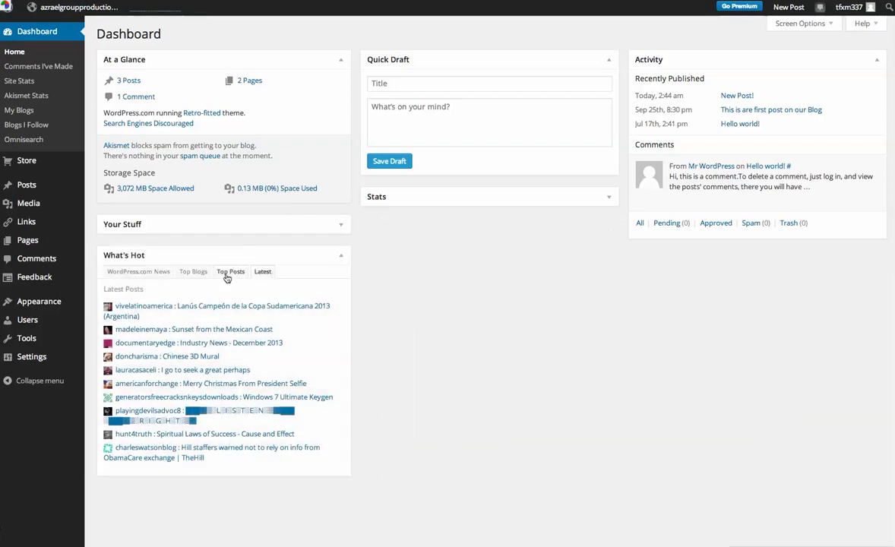
{"action": "left_click", "coordinate": [182, 274]}
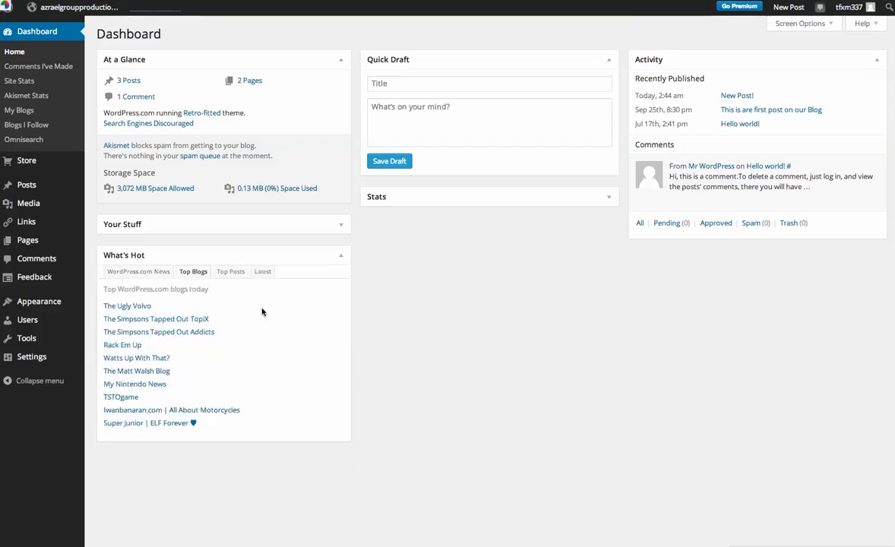
{"action": "left_click", "coordinate": [342, 259]}
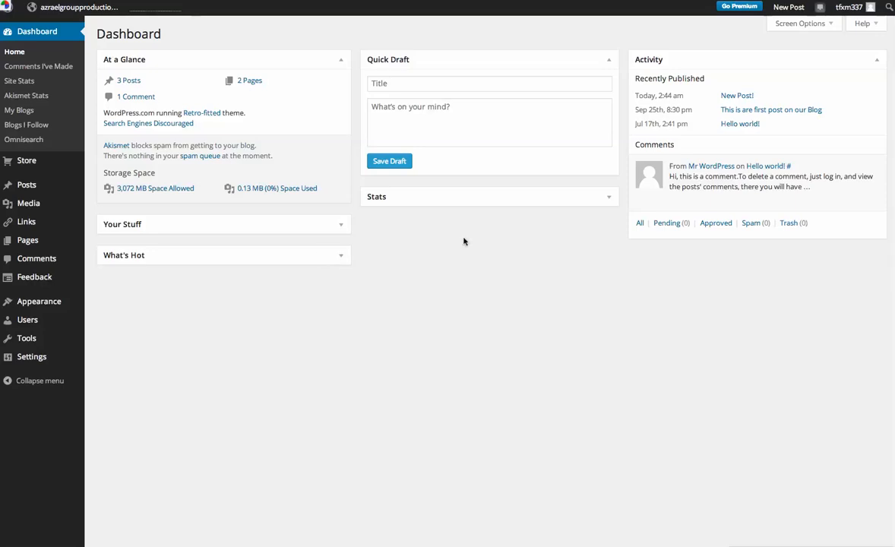
Step: Move the What's Hot box below Activity and collapse the Activity, Quick Draft and At a Glance boxes
{"action": "left_click", "coordinate": [875, 62]}
{"action": "left_click_drag", "start_coordinate": [232, 255], "coordinate": [645, 89]}
{"action": "left_click", "coordinate": [609, 61]}
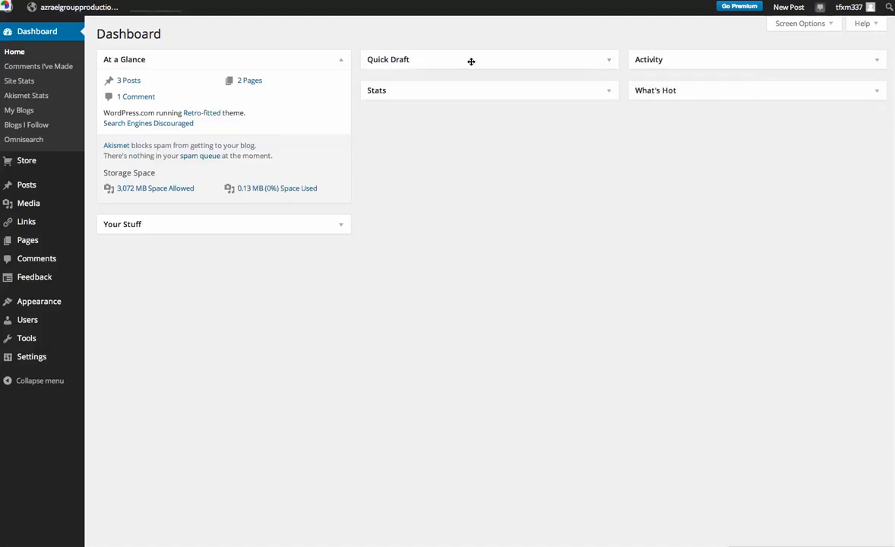
{"action": "left_click", "coordinate": [341, 62]}
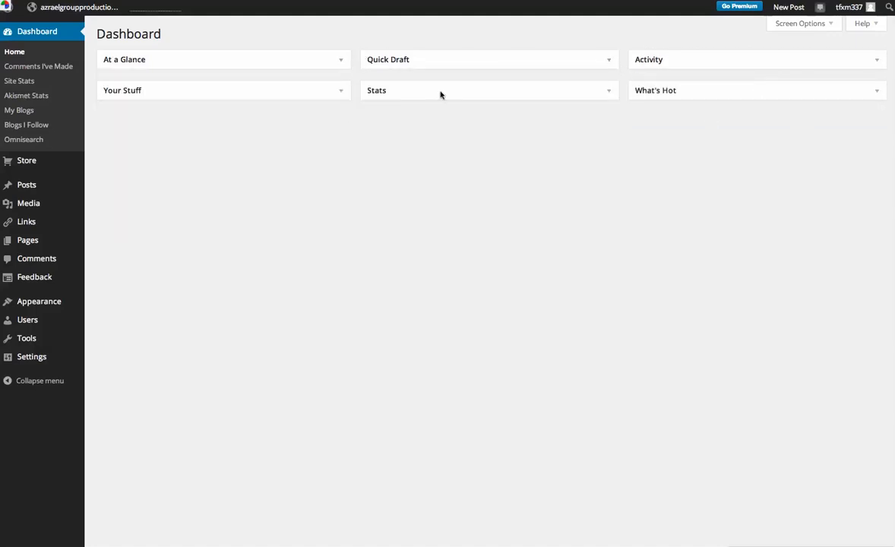
Step: Expand the Your Stuff, At a Glance, Quick Draft, Stats, What's Hot and Activity boxes
{"action": "left_click", "coordinate": [341, 91]}
{"action": "left_click", "coordinate": [342, 61]}
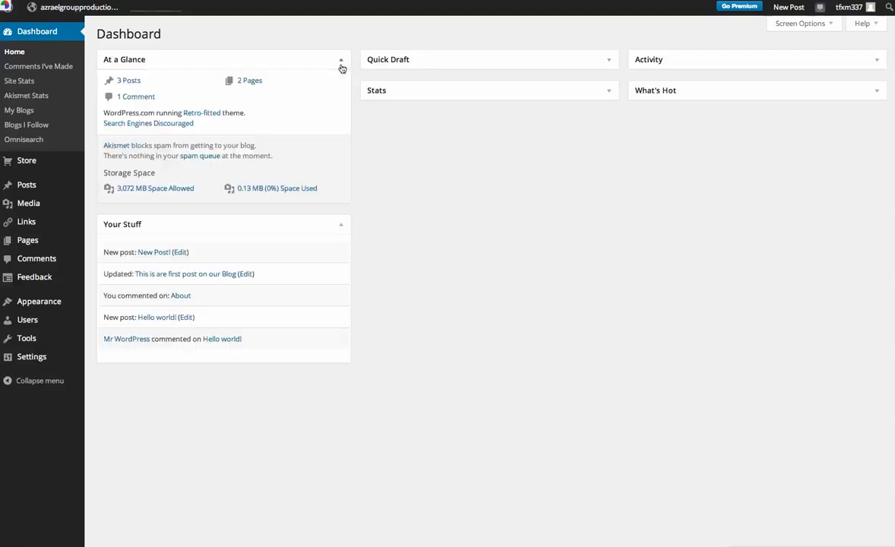
{"action": "left_click", "coordinate": [603, 61]}
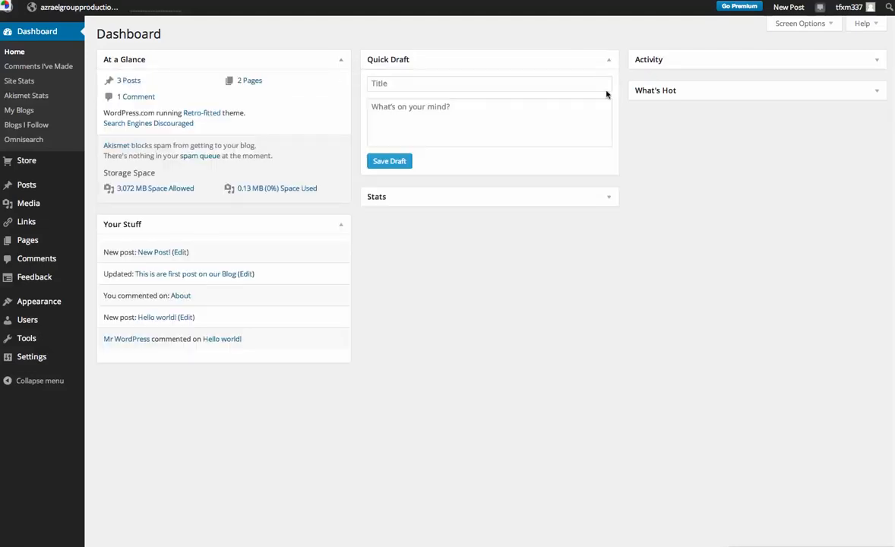
{"action": "left_click", "coordinate": [613, 196]}
{"action": "left_click", "coordinate": [878, 92]}
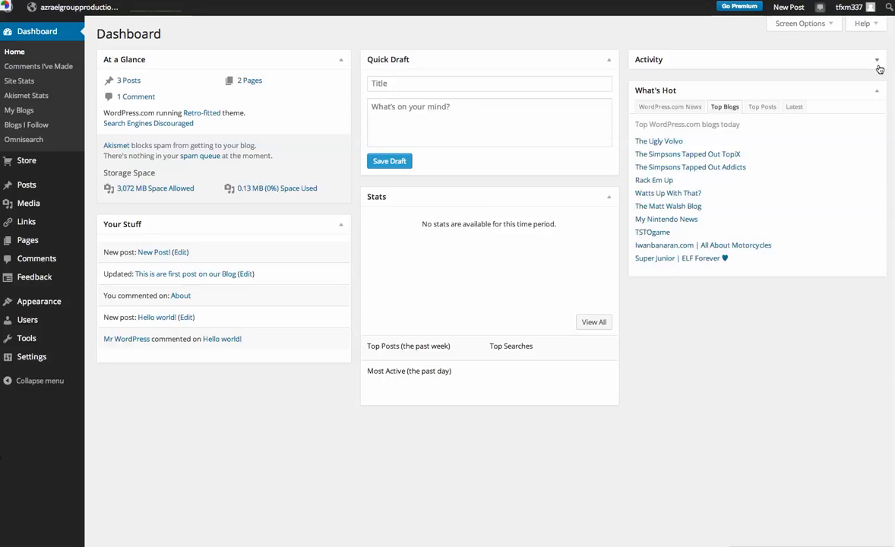
{"action": "left_click", "coordinate": [878, 62]}
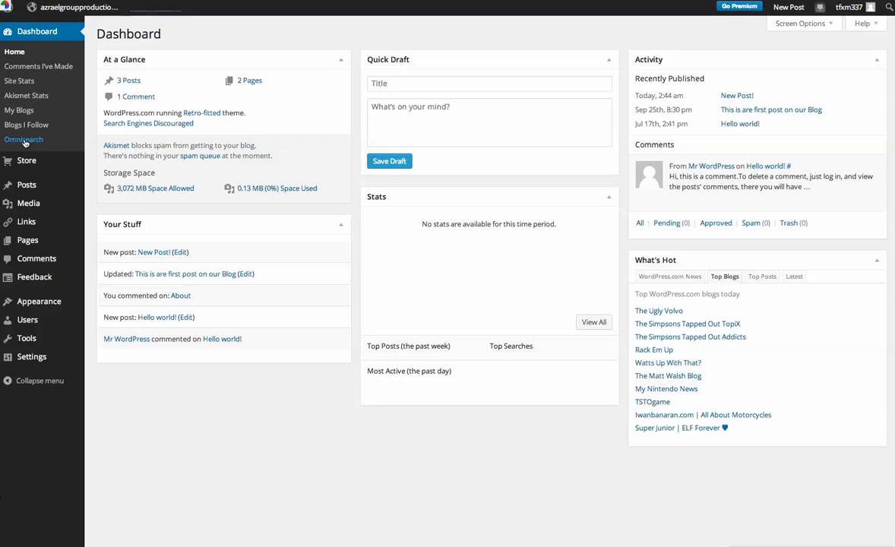
Step: Open the Store and look through the available upgrades and their prices
{"action": "mouse_move", "coordinate": [30, 164]}
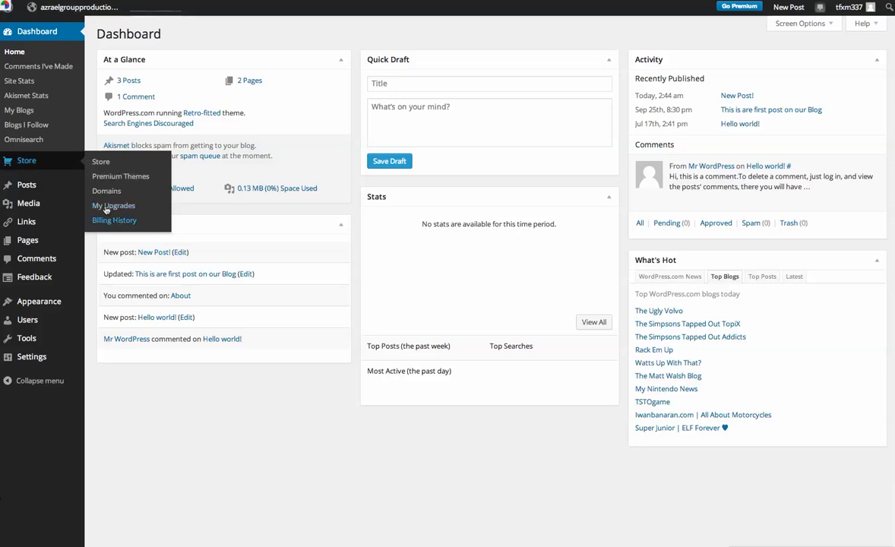
{"action": "left_click", "coordinate": [103, 162]}
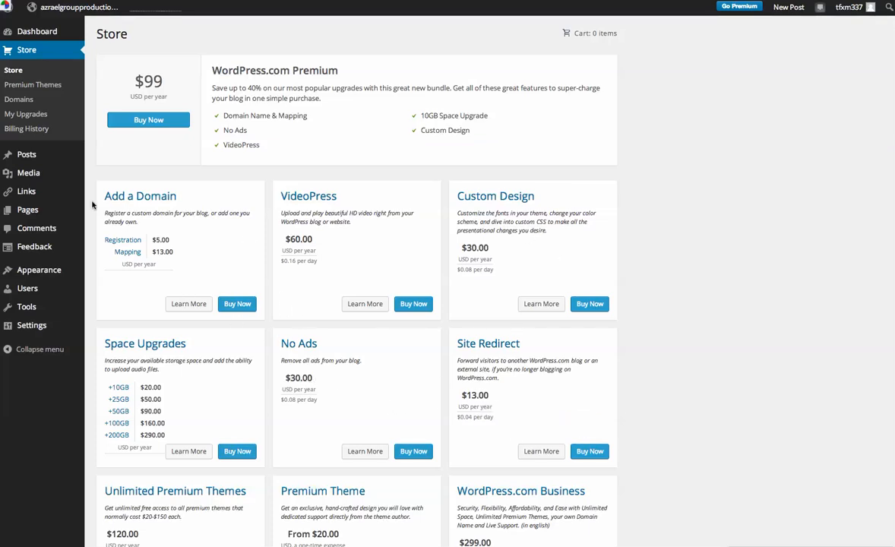
{"action": "scroll", "coordinate": [359, 357], "scroll_direction": "down", "scroll_amount": 3}
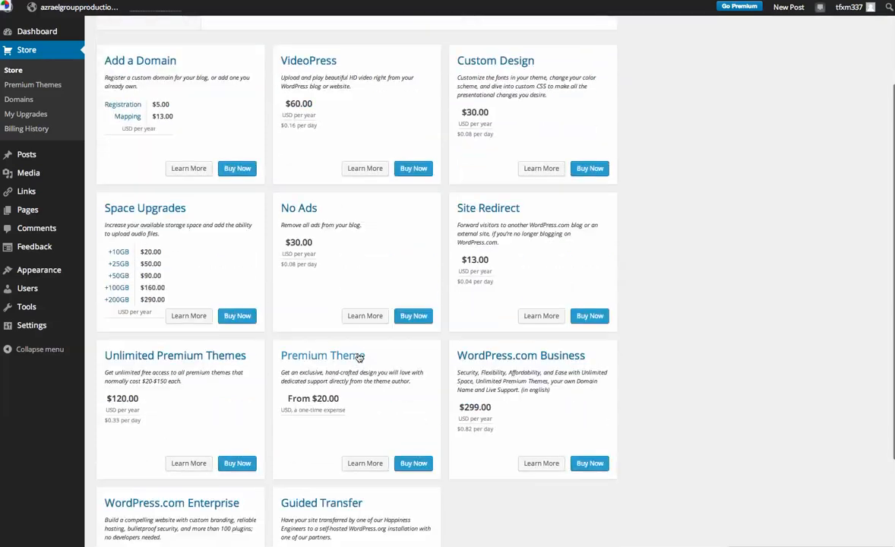
{"action": "scroll", "coordinate": [530, 314], "scroll_direction": "down", "scroll_amount": 2}
{"action": "scroll", "coordinate": [359, 300], "scroll_direction": "down", "scroll_amount": 3}
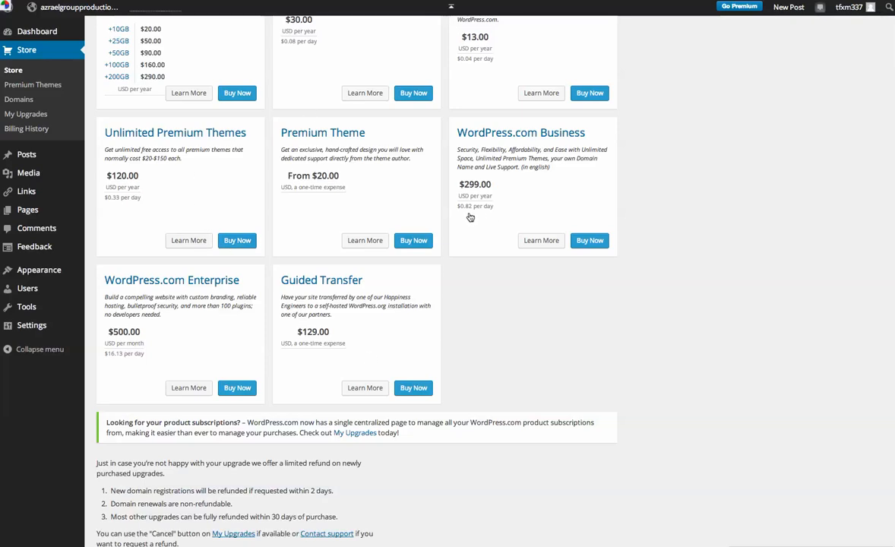
{"action": "scroll", "coordinate": [331, 138], "scroll_direction": "up", "scroll_amount": 1}
{"action": "scroll", "coordinate": [332, 138], "scroll_direction": "up", "scroll_amount": 3}
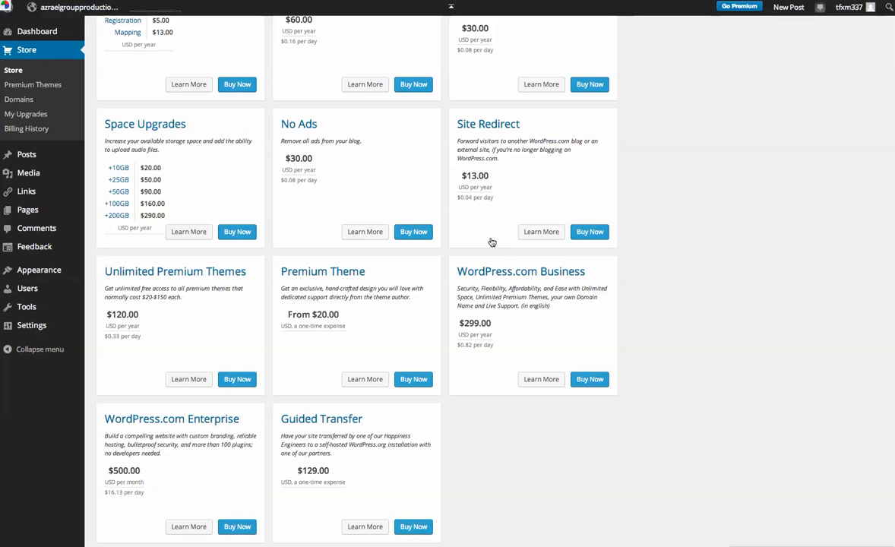
{"action": "scroll", "coordinate": [318, 205], "scroll_direction": "up", "scroll_amount": 3}
{"action": "scroll", "coordinate": [319, 207], "scroll_direction": "up", "scroll_amount": 2}
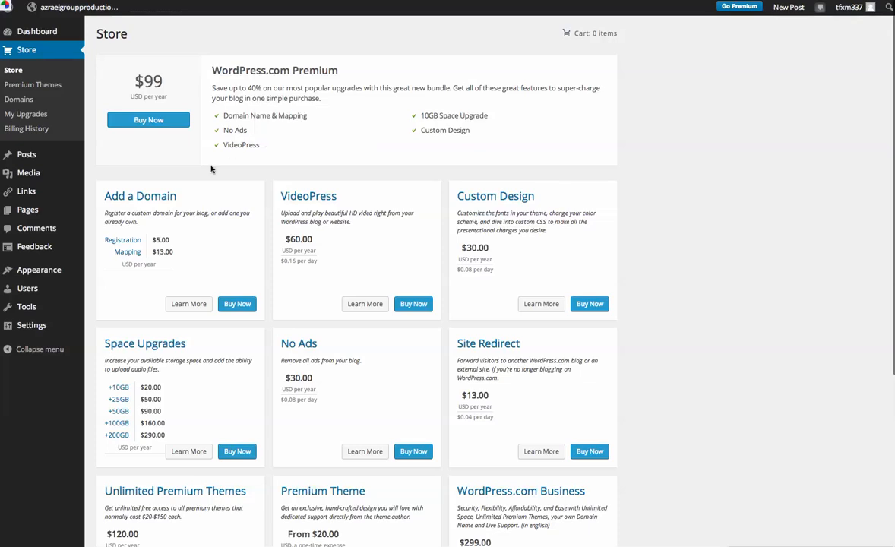
Step: Go to the list of all posts and open "New Post!" for editing
{"action": "mouse_move", "coordinate": [68, 162]}
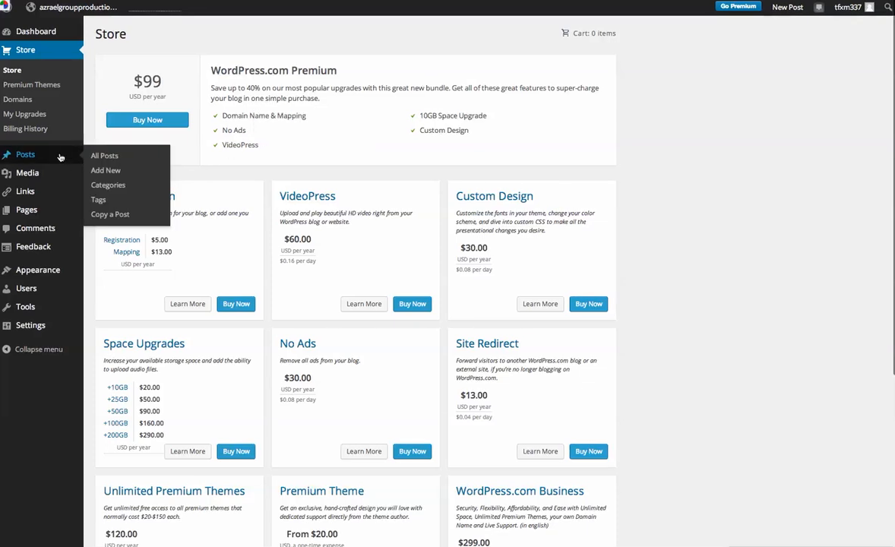
{"action": "left_click", "coordinate": [60, 156]}
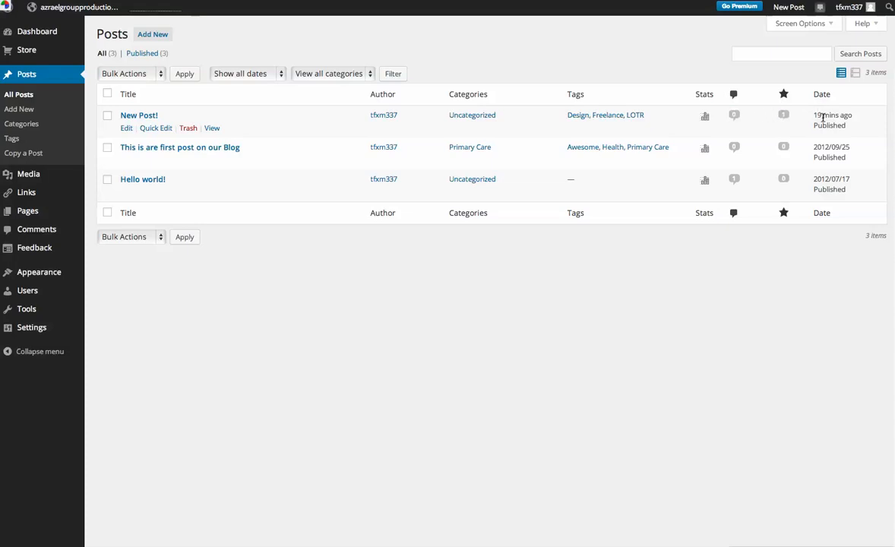
{"action": "mouse_move", "coordinate": [823, 118]}
{"action": "left_click", "coordinate": [127, 129]}
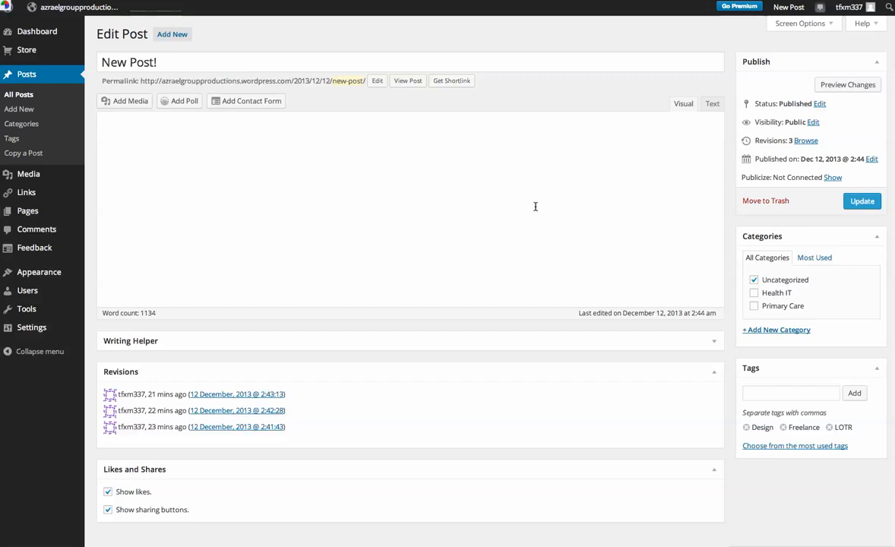
Step: Enlarge the height of the post's content editor and select part of the paragraph starting "Two months roll by"
{"action": "scroll", "coordinate": [684, 228], "scroll_direction": "down", "scroll_amount": 5}
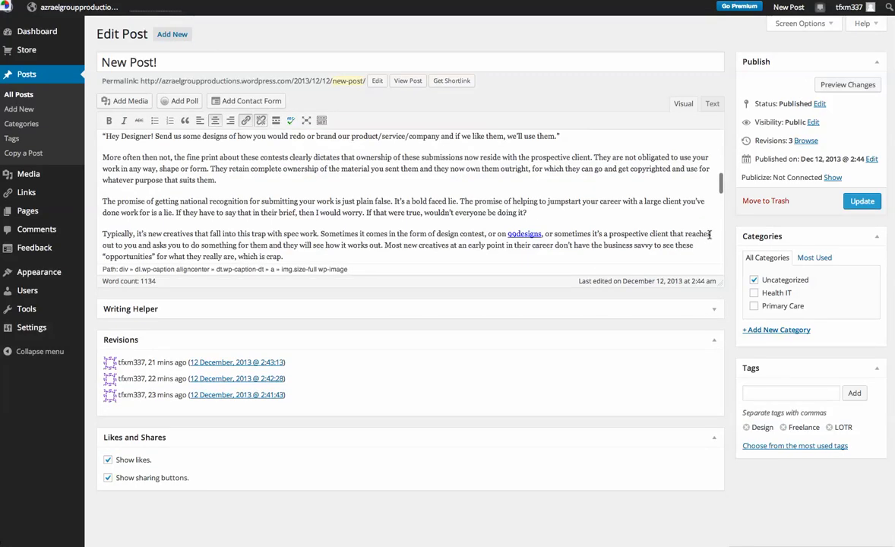
{"action": "scroll", "coordinate": [704, 236], "scroll_direction": "down", "scroll_amount": 5}
{"action": "left_click_drag", "start_coordinate": [721, 283], "coordinate": [745, 437]}
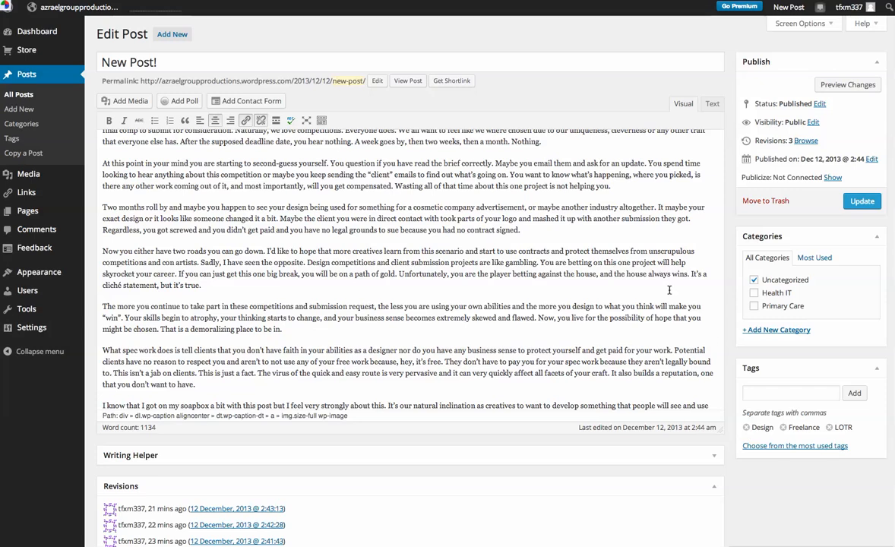
{"action": "left_click_drag", "start_coordinate": [417, 218], "coordinate": [301, 229]}
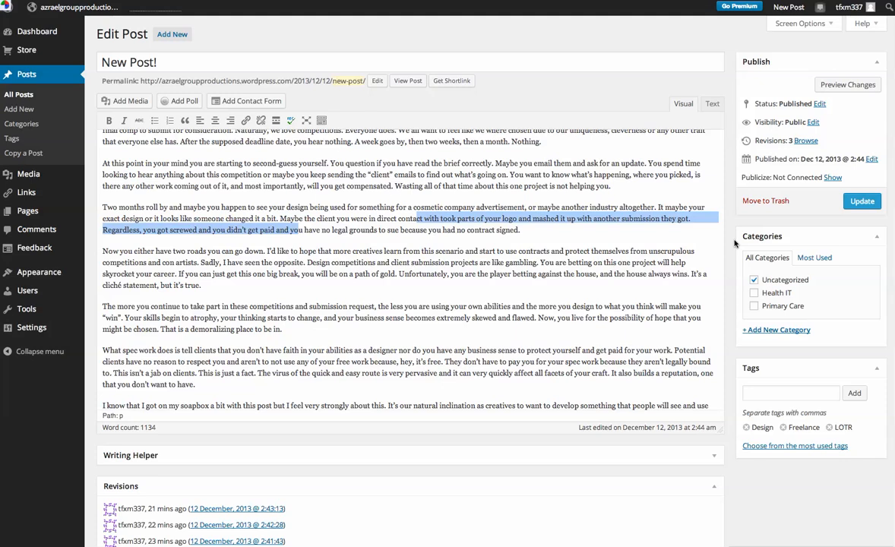
Step: Add a new category named "Advocacy" to the post
{"action": "left_click", "coordinate": [769, 330]}
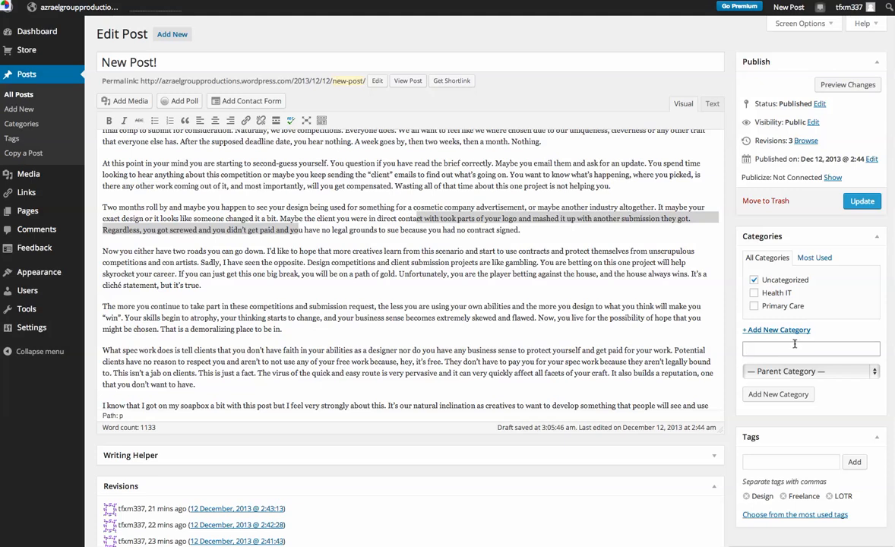
{"action": "type", "text": "ADvova"}
{"action": "key", "text": "BackSpace"}
{"action": "key", "text": "BackSpace"}
{"action": "key", "text": "BackSpace"}
{"action": "type", "text": "cacy"}
{"action": "left_click", "coordinate": [793, 393]}
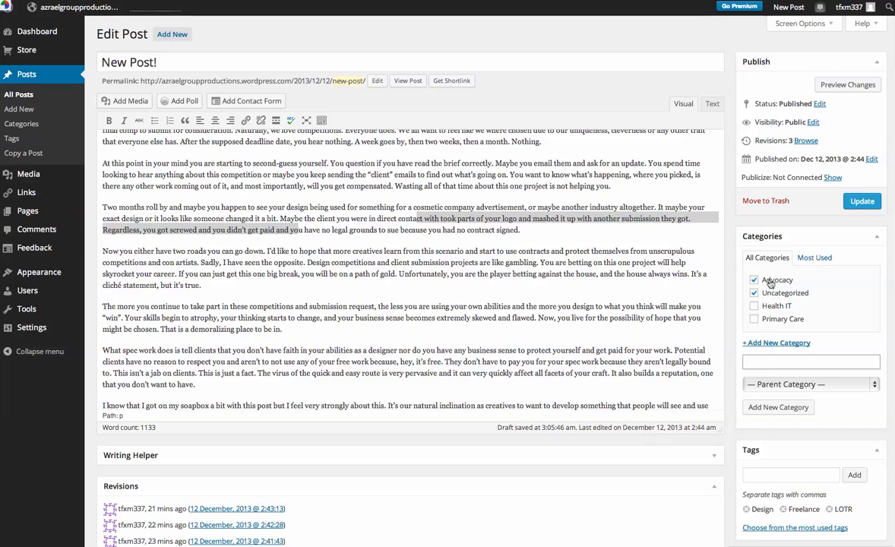
Step: Look at the parent category choices for a new category and the Tags box, leaving no parent category selected
{"action": "scroll", "coordinate": [415, 424], "scroll_direction": "down", "scroll_amount": 3}
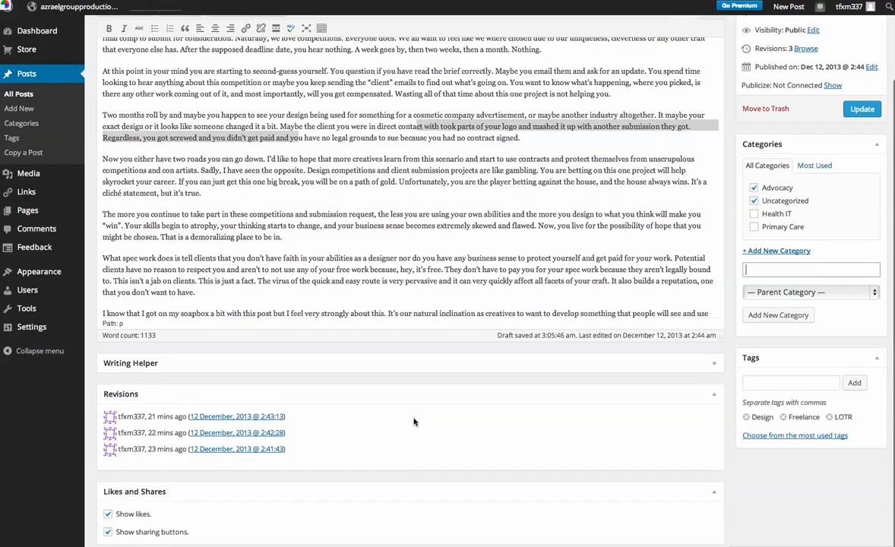
{"action": "left_click", "coordinate": [793, 296]}
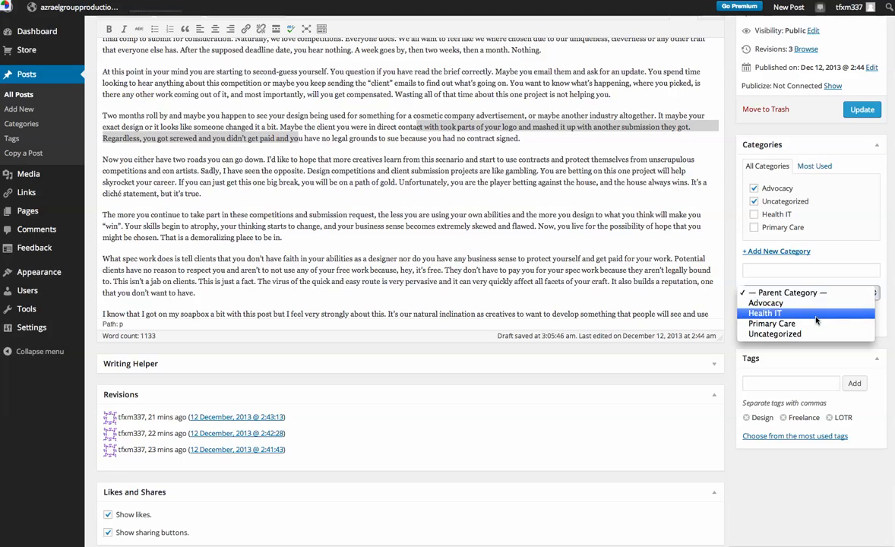
{"action": "left_click", "coordinate": [787, 368]}
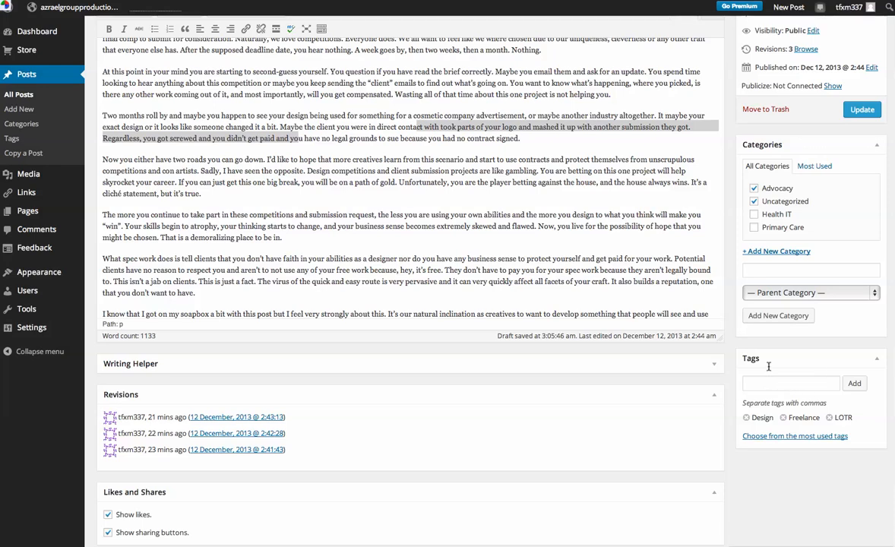
{"action": "scroll", "coordinate": [771, 389], "scroll_direction": "up", "scroll_amount": 3}
{"action": "scroll", "coordinate": [772, 392], "scroll_direction": "down", "scroll_amount": 3}
{"action": "scroll", "coordinate": [717, 231], "scroll_direction": "up", "scroll_amount": 5}
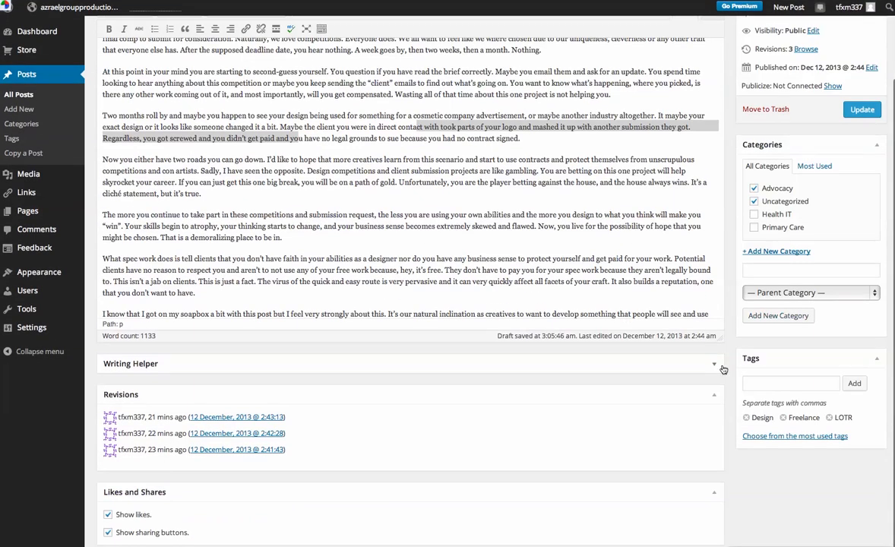
{"action": "scroll", "coordinate": [715, 165], "scroll_direction": "up", "scroll_amount": 5}
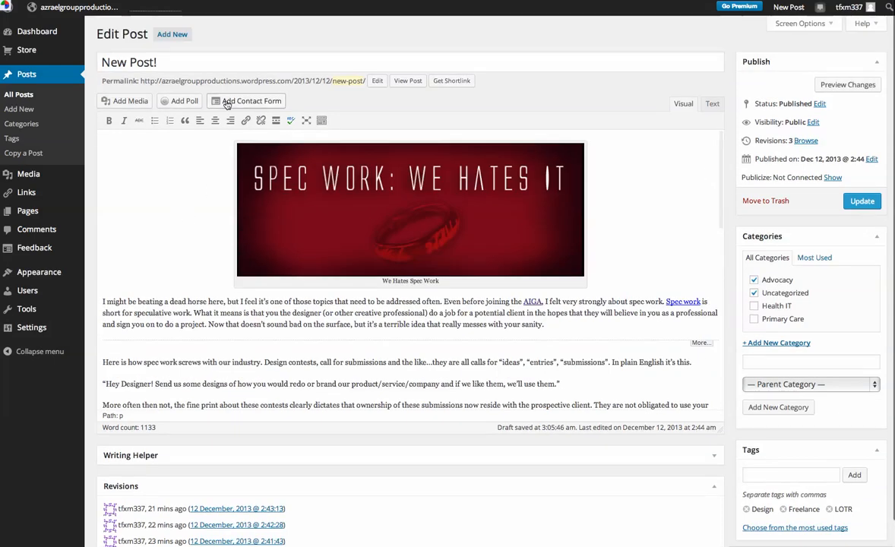
Step: Rename the post "Big New Post!" and update it
{"action": "left_click_drag", "start_coordinate": [224, 313], "coordinate": [275, 313]}
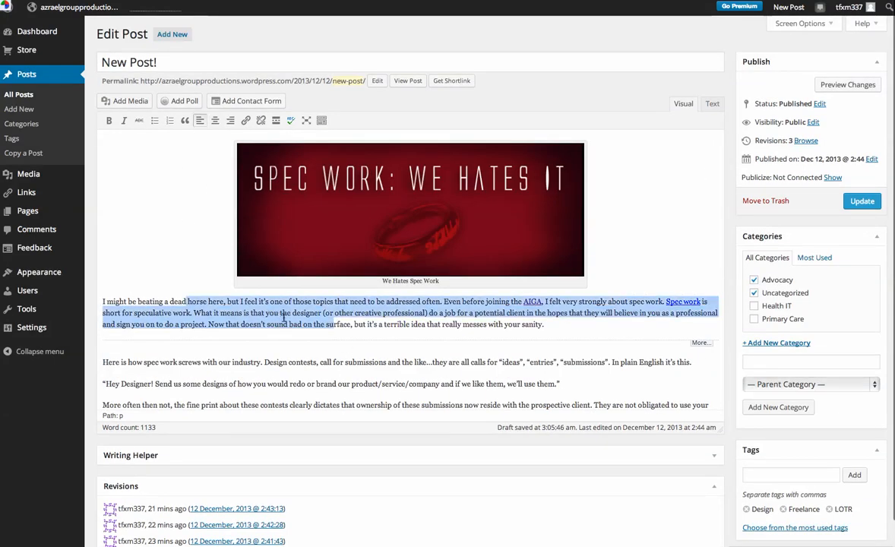
{"action": "left_click_drag", "start_coordinate": [149, 62], "coordinate": [102, 63]}
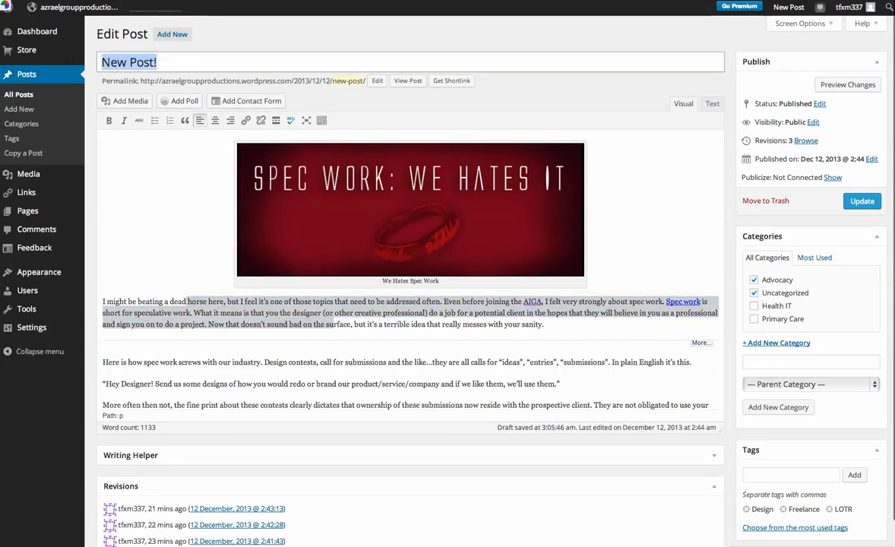
{"action": "mouse_move", "coordinate": [50, 55]}
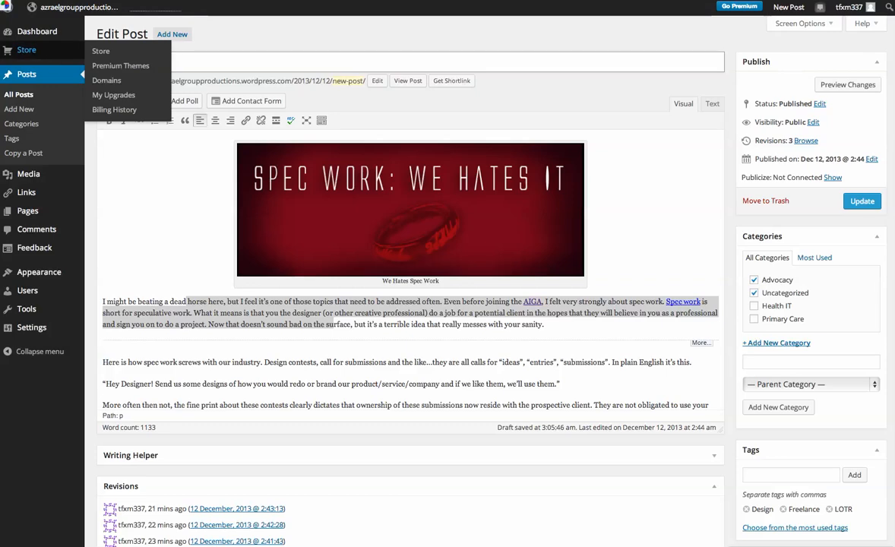
{"action": "type", "text": "Big New"}
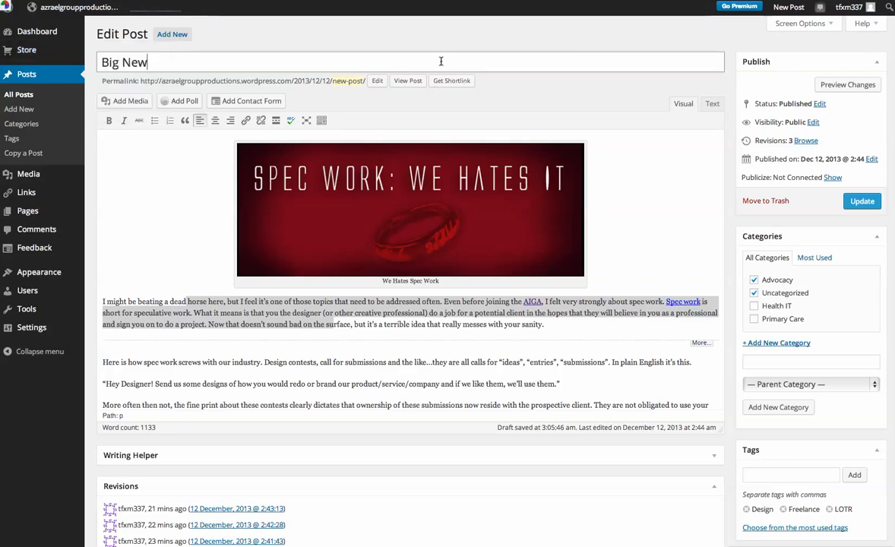
{"action": "type", "text": " Post!"}
{"action": "left_click", "coordinate": [862, 200]}
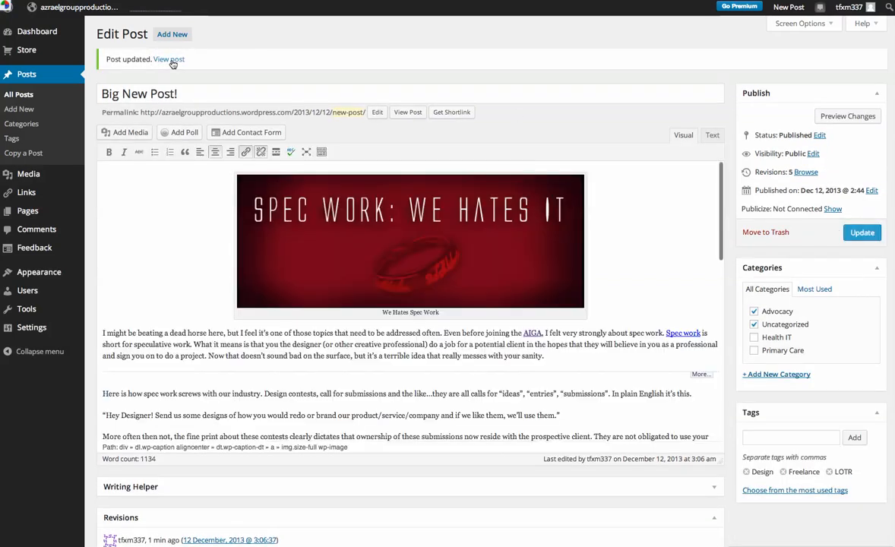
Step: View the updated post on the live blog and read through it
{"action": "left_click", "coordinate": [170, 60]}
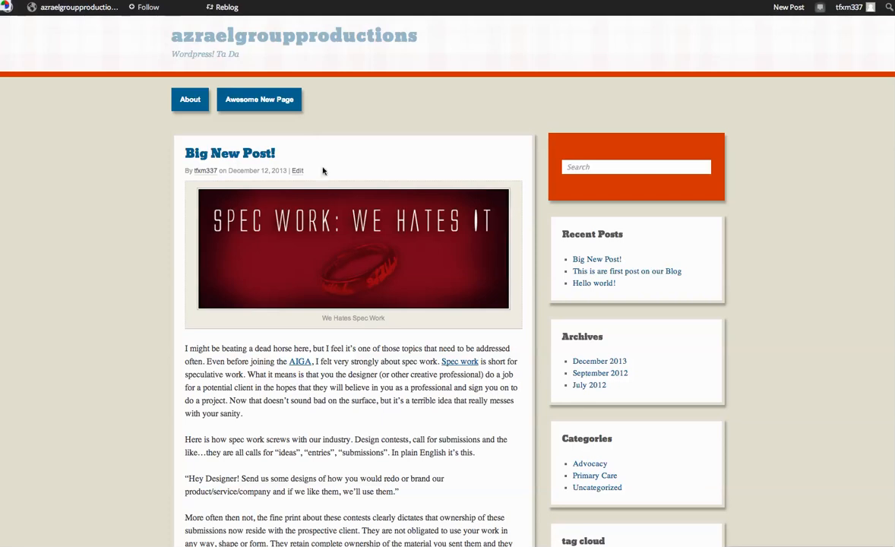
{"action": "scroll", "coordinate": [368, 218], "scroll_direction": "down", "scroll_amount": 5}
{"action": "scroll", "coordinate": [368, 216], "scroll_direction": "up", "scroll_amount": 6}
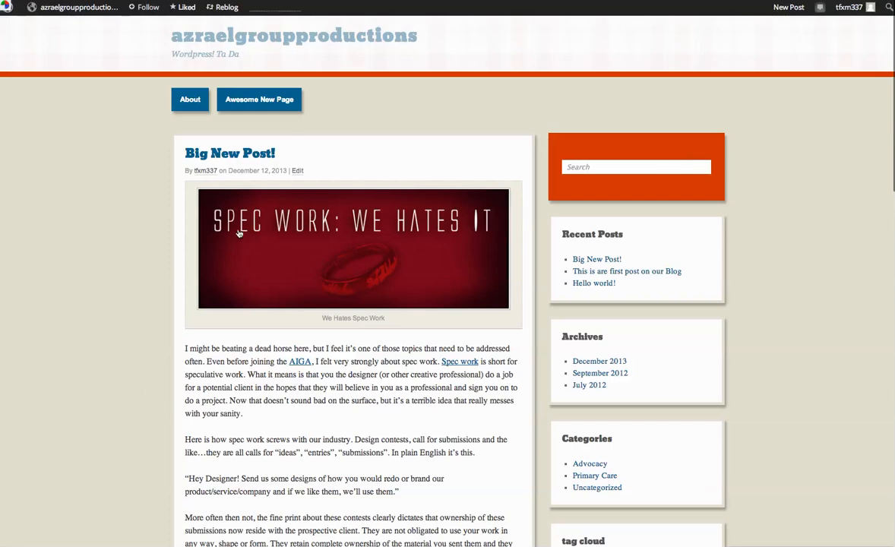
{"action": "scroll", "coordinate": [236, 228], "scroll_direction": "down", "scroll_amount": 2}
{"action": "scroll", "coordinate": [228, 205], "scroll_direction": "up", "scroll_amount": 2}
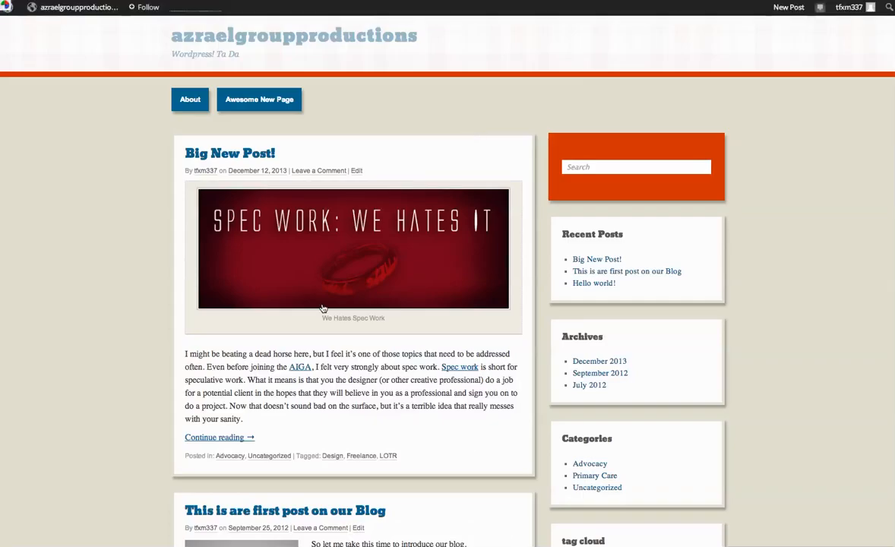
Step: Look through the posts and their category and tag lines on the blog's home page
{"action": "scroll", "coordinate": [326, 311], "scroll_direction": "down", "scroll_amount": 5}
{"action": "scroll", "coordinate": [322, 305], "scroll_direction": "up", "scroll_amount": 4}
{"action": "scroll", "coordinate": [274, 315], "scroll_direction": "up", "scroll_amount": 2}
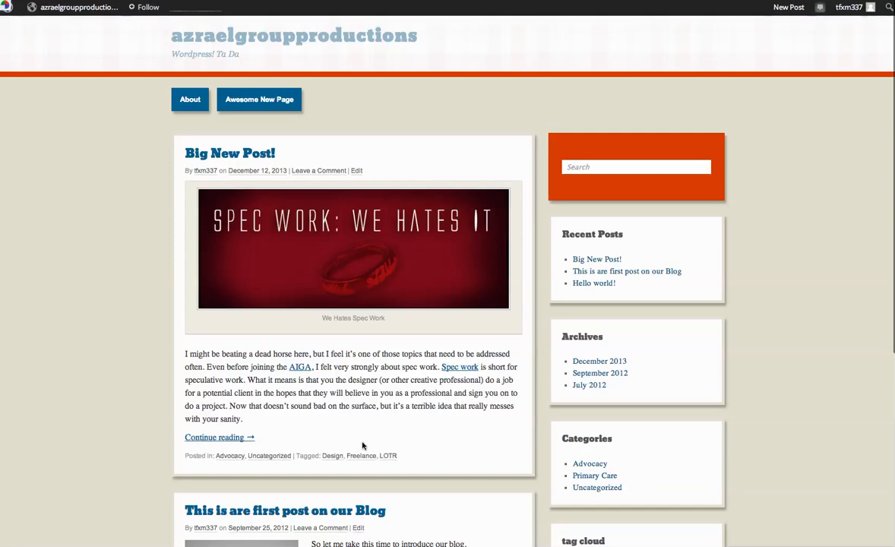
{"action": "scroll", "coordinate": [256, 279], "scroll_direction": "down", "scroll_amount": 15}
{"action": "scroll", "coordinate": [270, 403], "scroll_direction": "up", "scroll_amount": 15}
Step: Return to the site's dashboard and start a new post
{"action": "mouse_move", "coordinate": [95, 17]}
{"action": "left_click", "coordinate": [59, 27]}
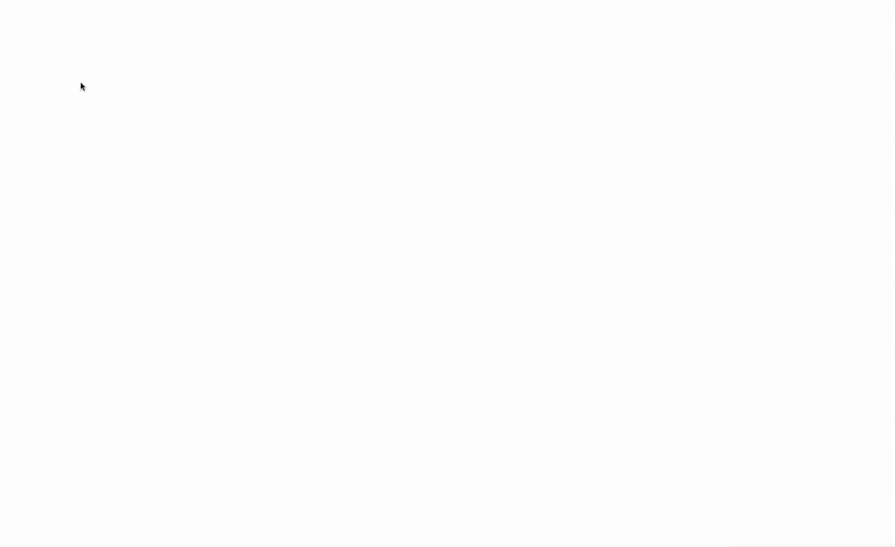
{"action": "mouse_move", "coordinate": [42, 180]}
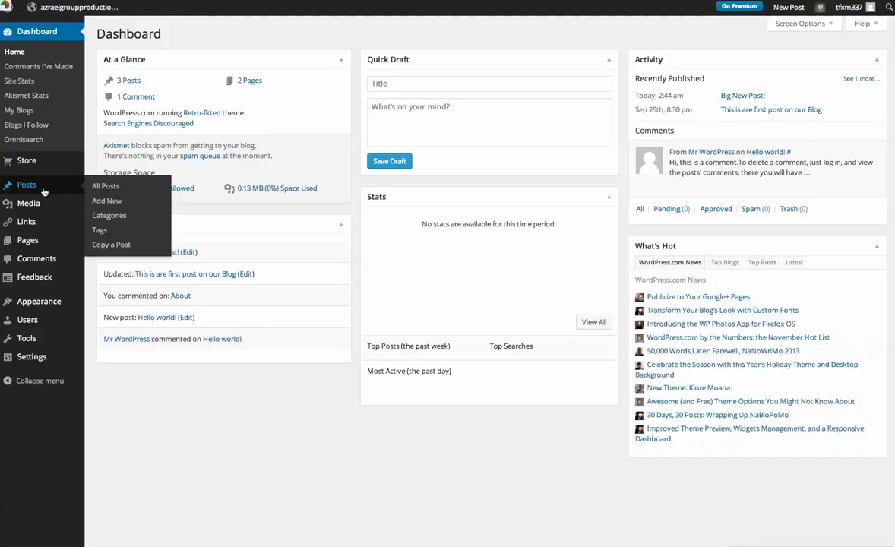
{"action": "left_click", "coordinate": [98, 202]}
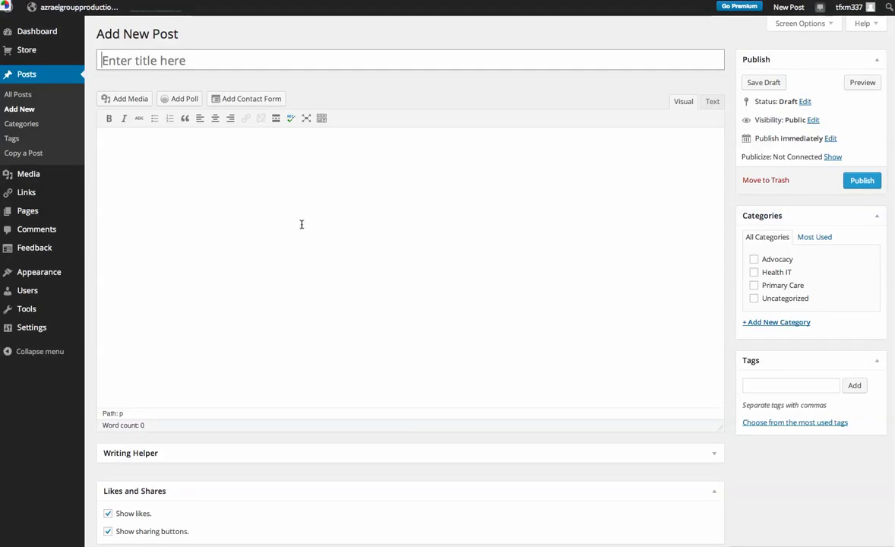
Step: Title the new post "Second Big Post" and write "This is a post" as its content
{"action": "key", "text": "shift"}
{"action": "type", "text": "Second "}
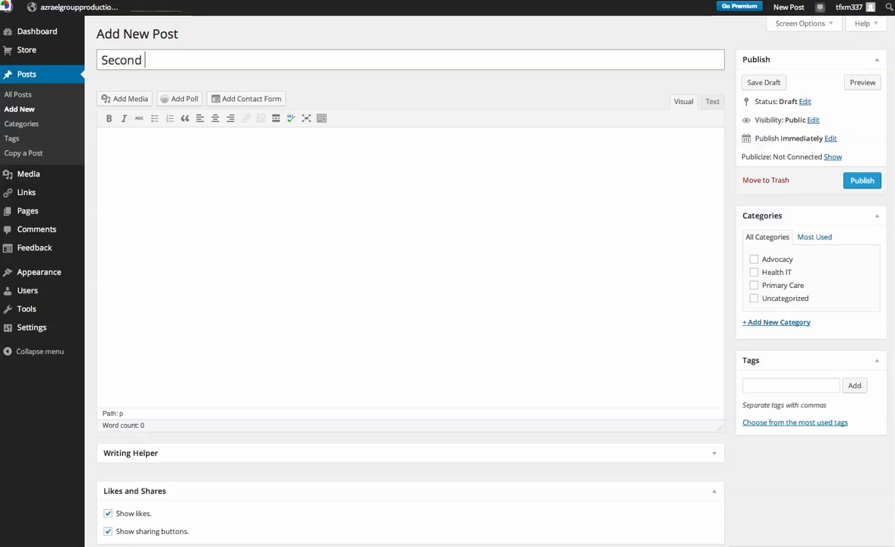
{"action": "type", "text": "Big Post"}
{"action": "left_click", "coordinate": [293, 320]}
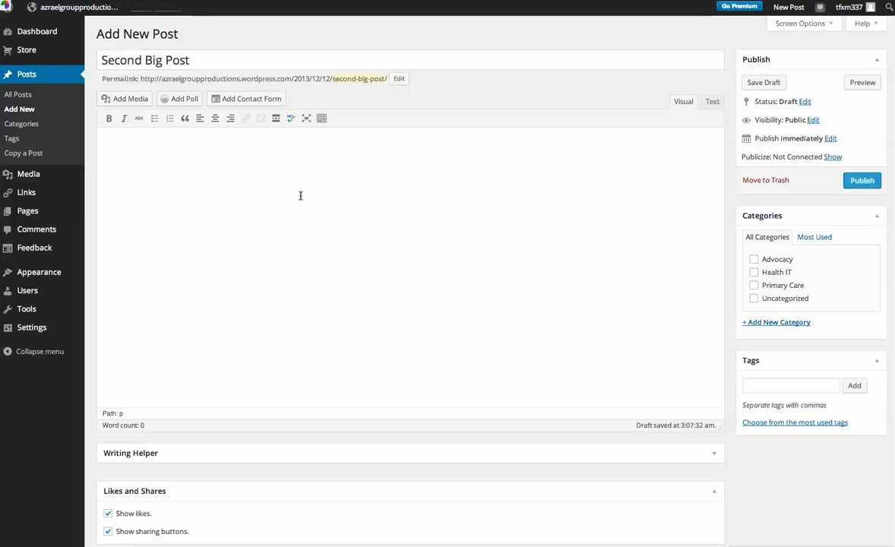
{"action": "type", "text": "This is a post"}
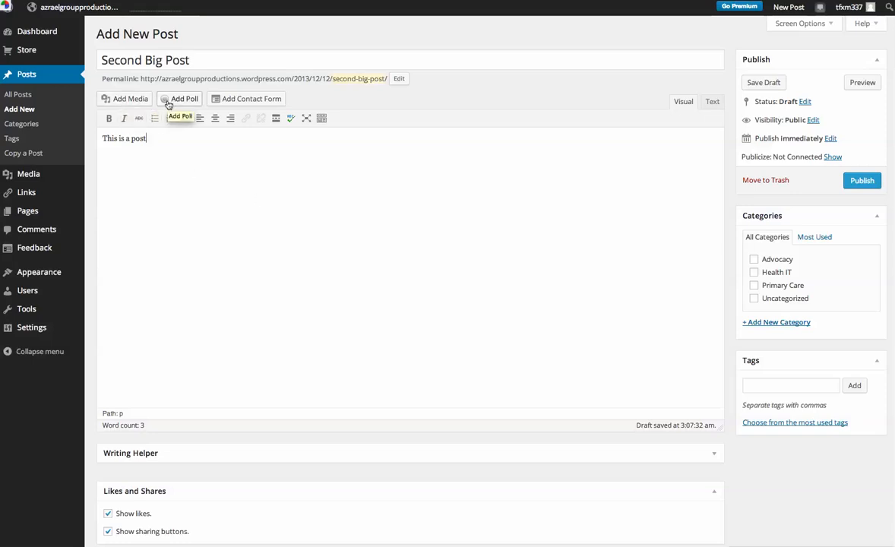
Step: View the contact form builder and the media insertion options, leaving both without adding anything to the post
{"action": "left_click", "coordinate": [245, 105]}
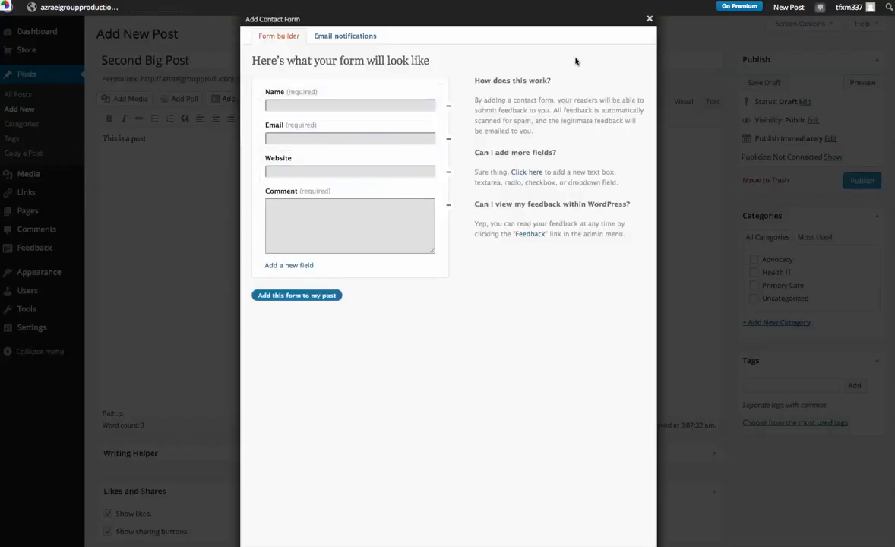
{"action": "left_click", "coordinate": [650, 18]}
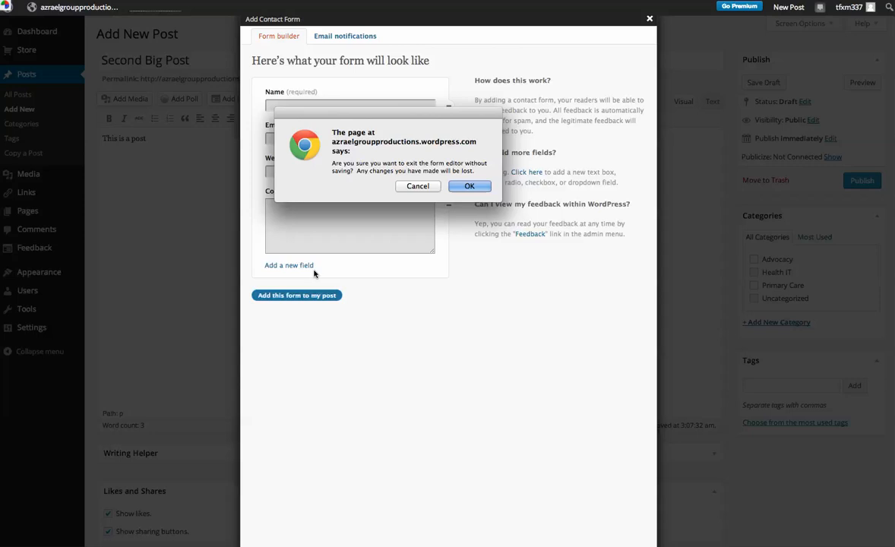
{"action": "left_click", "coordinate": [411, 191]}
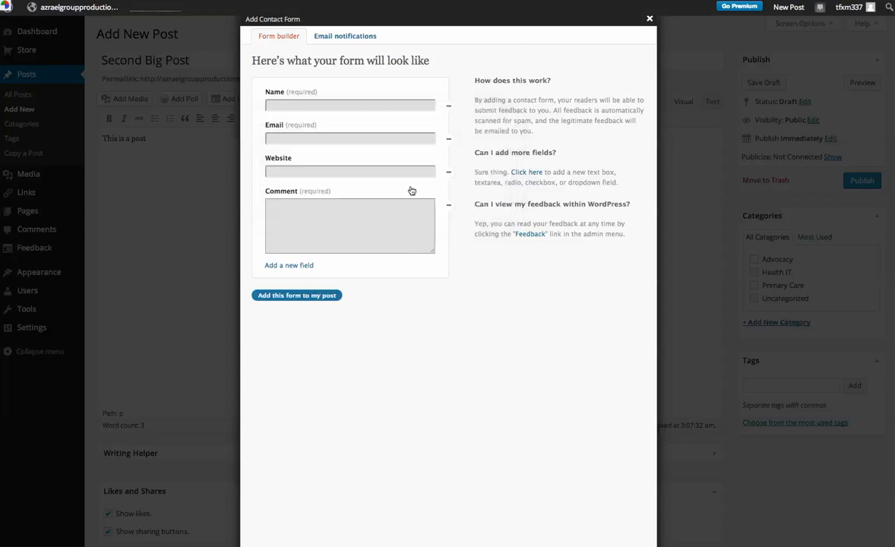
{"action": "left_click", "coordinate": [649, 18]}
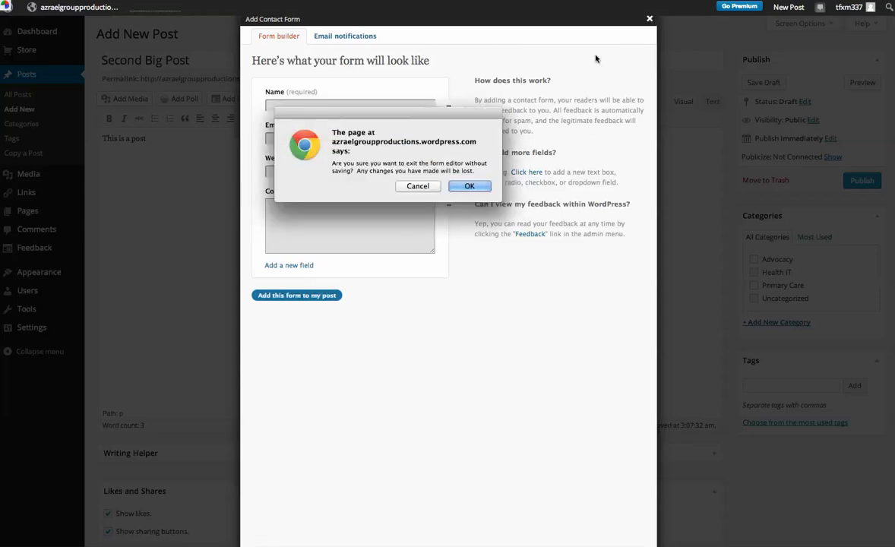
{"action": "left_click", "coordinate": [472, 186]}
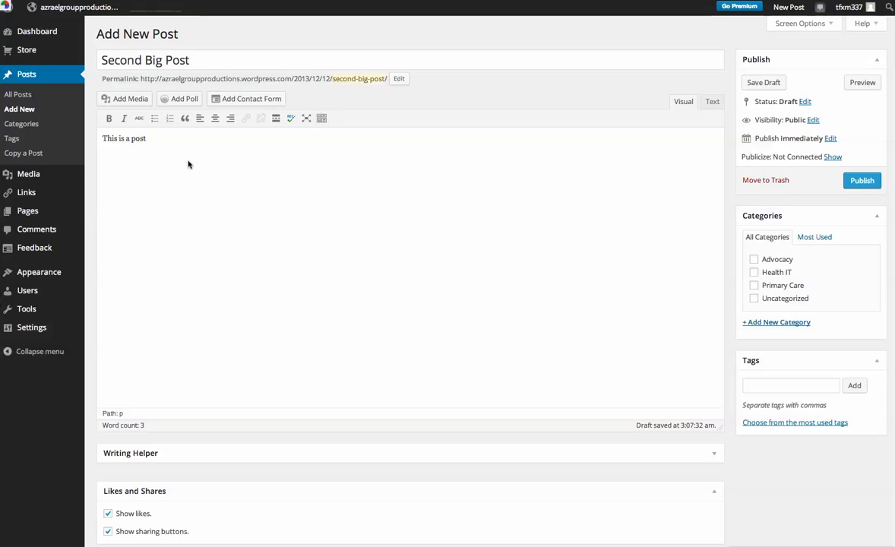
{"action": "left_click", "coordinate": [126, 100]}
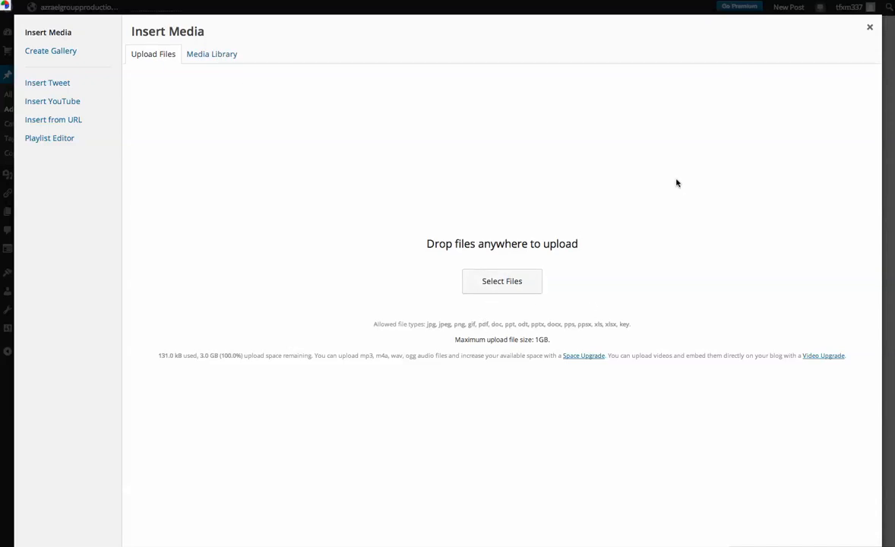
{"action": "left_click", "coordinate": [870, 27]}
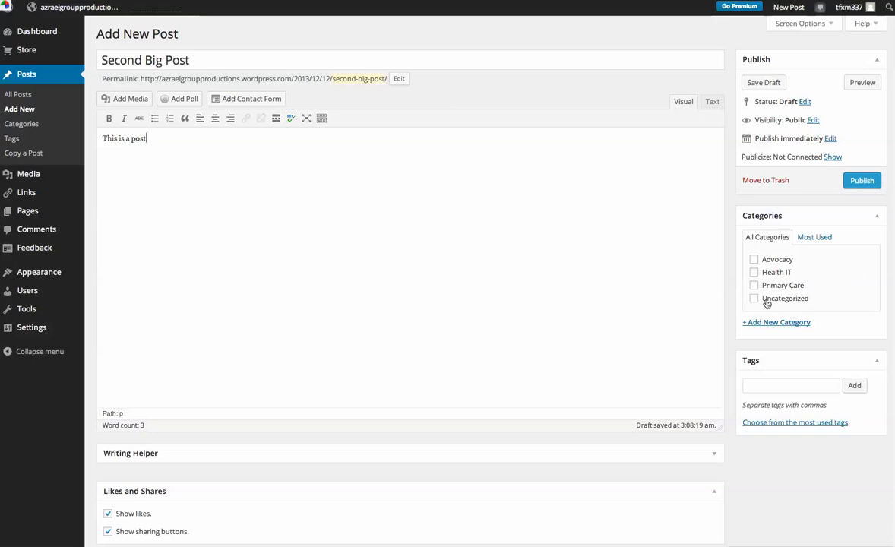
Step: Publish the post in the Health IT category, and dismiss the publishing summary and the advertisement message on the post page
{"action": "left_click", "coordinate": [754, 273]}
{"action": "left_click", "coordinate": [851, 181]}
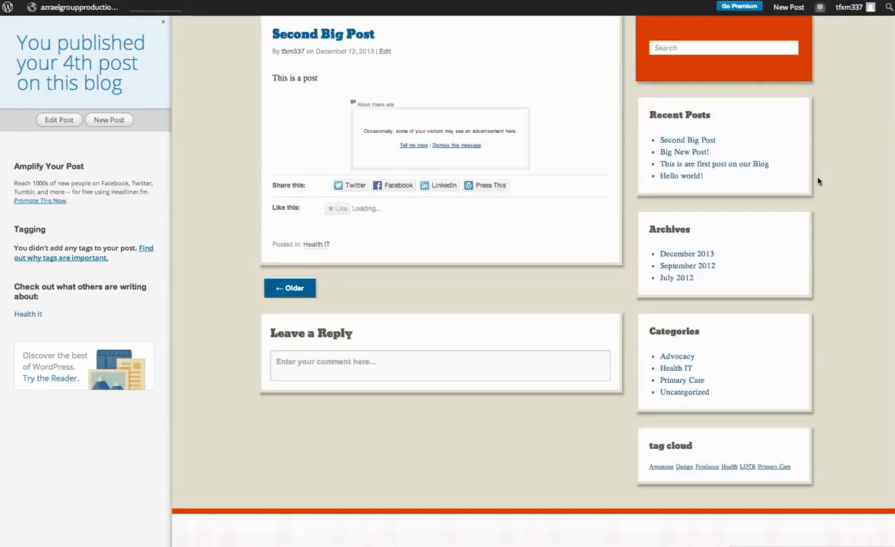
{"action": "scroll", "coordinate": [173, 180], "scroll_direction": "up", "scroll_amount": 3}
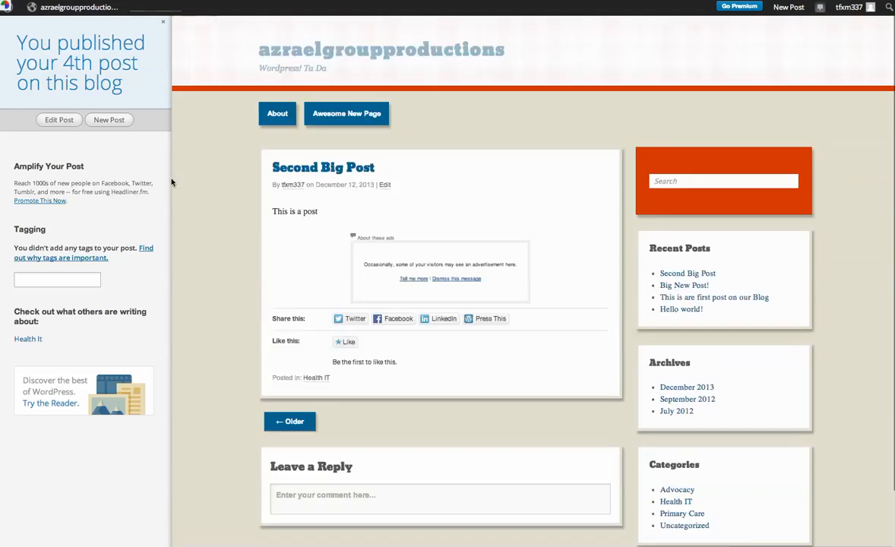
{"action": "left_click", "coordinate": [163, 22]}
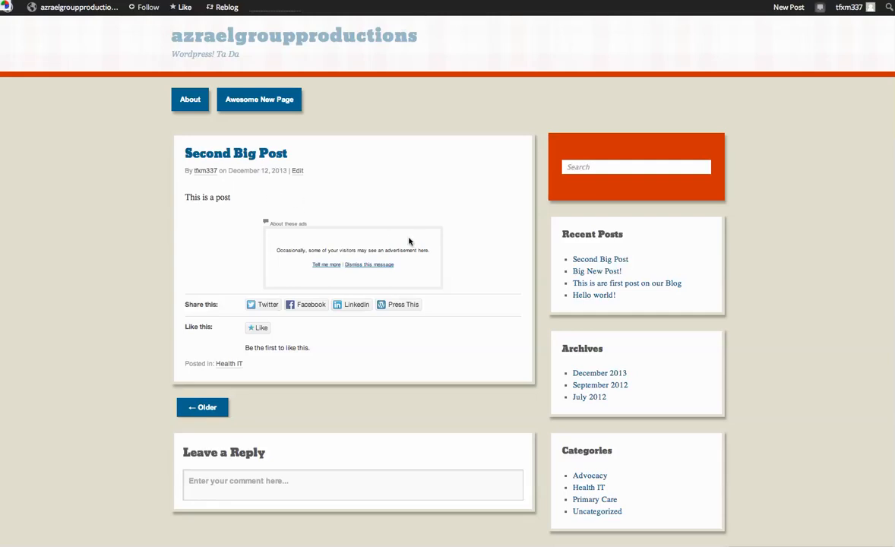
{"action": "left_click", "coordinate": [377, 266]}
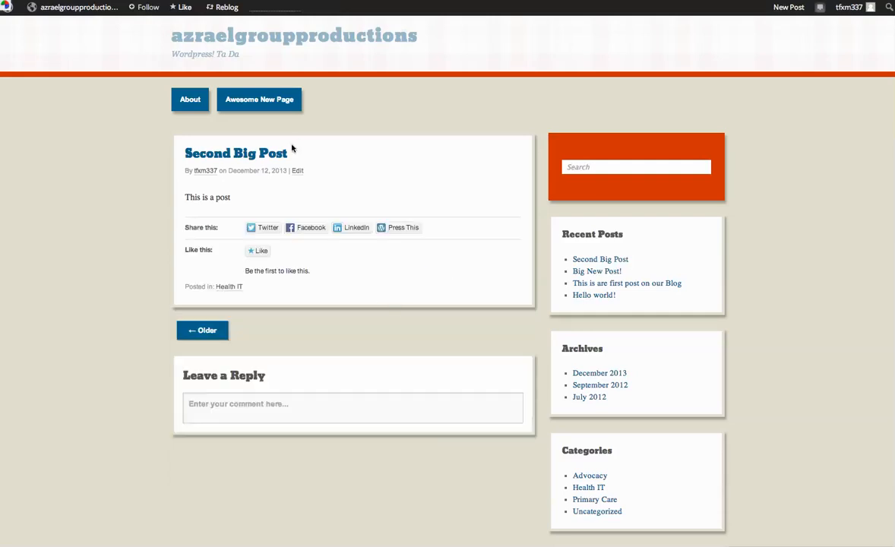
Step: From the blog's home page, view the Health IT category archive and go back to the home page
{"action": "left_click", "coordinate": [236, 37]}
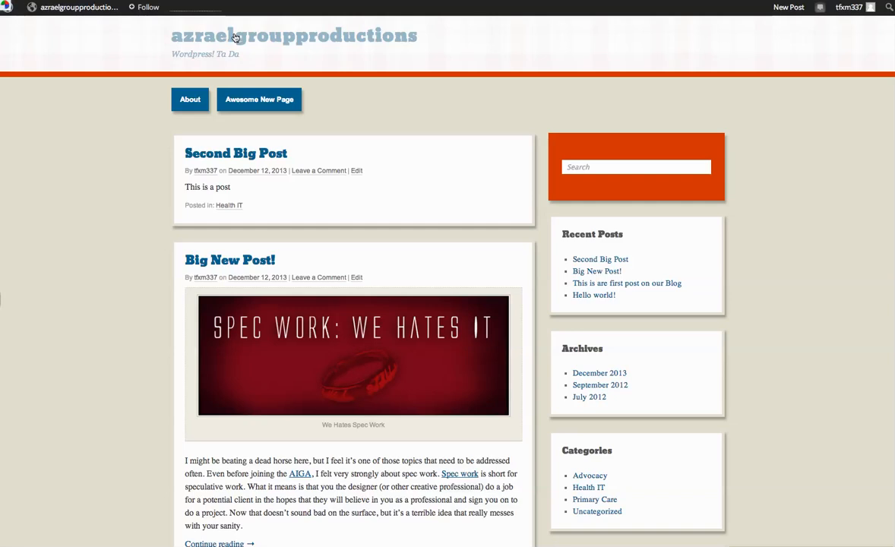
{"action": "scroll", "coordinate": [237, 205], "scroll_direction": "down", "scroll_amount": 1}
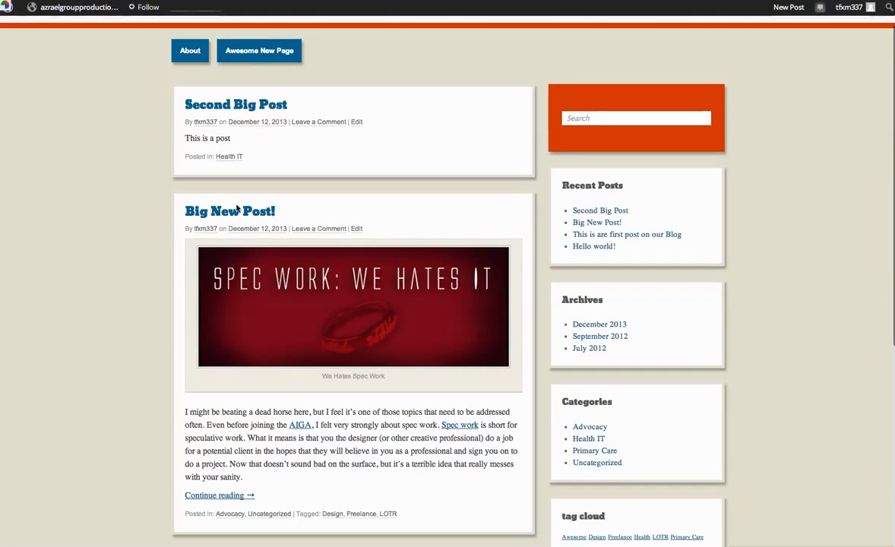
{"action": "left_click", "coordinate": [230, 157]}
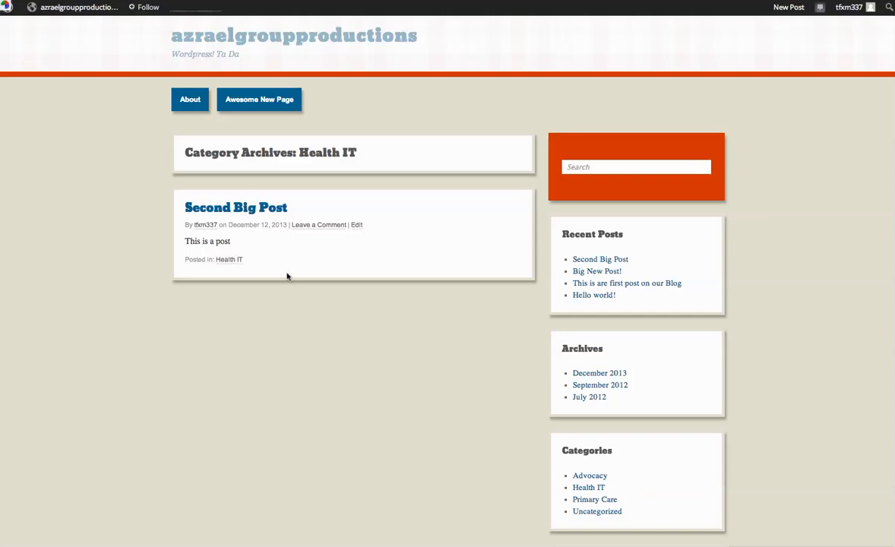
{"action": "left_click", "coordinate": [238, 36]}
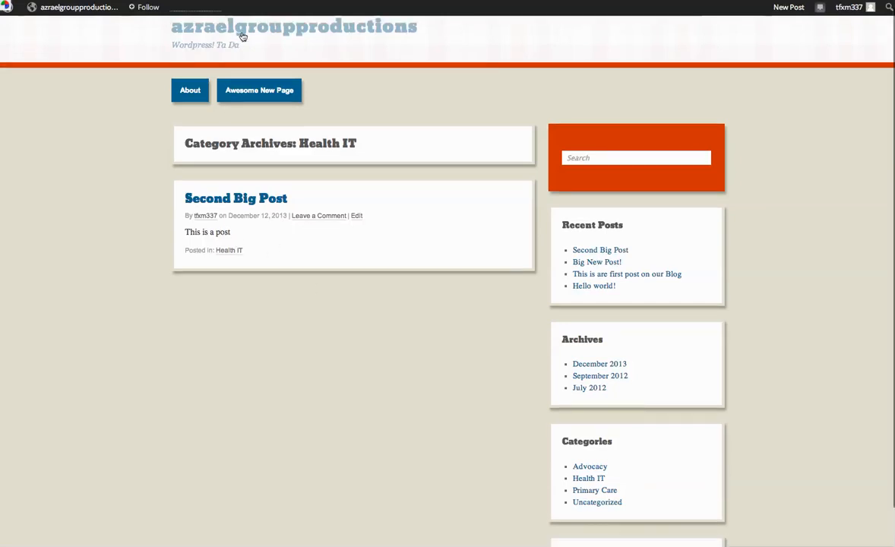
Step: View the archive of posts tagged Design through the tag on the "Big New Post!" entry
{"action": "scroll", "coordinate": [303, 288], "scroll_direction": "down", "scroll_amount": 5}
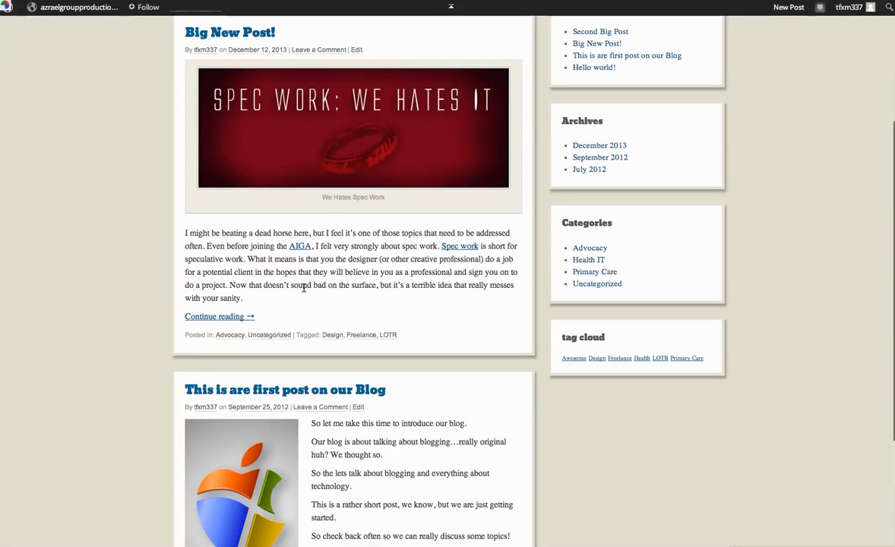
{"action": "left_click", "coordinate": [332, 338]}
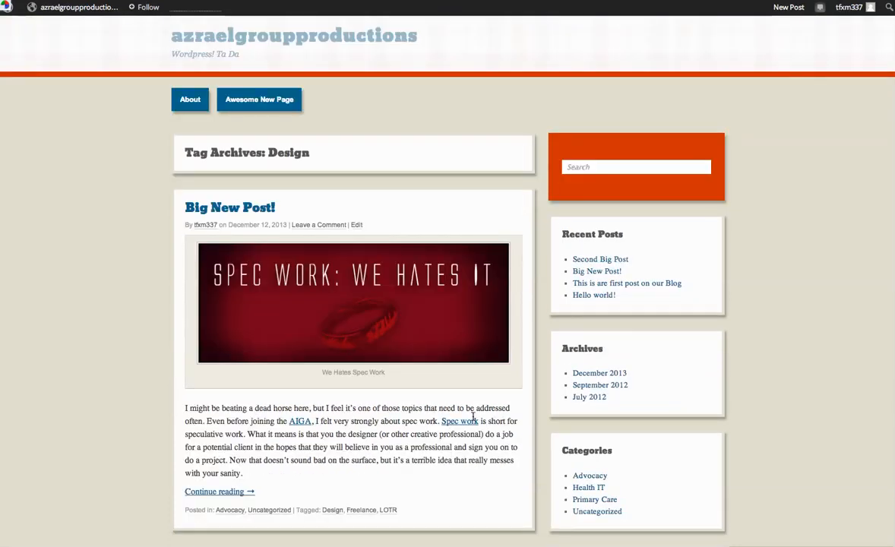
{"action": "scroll", "coordinate": [244, 308], "scroll_direction": "down", "scroll_amount": 3}
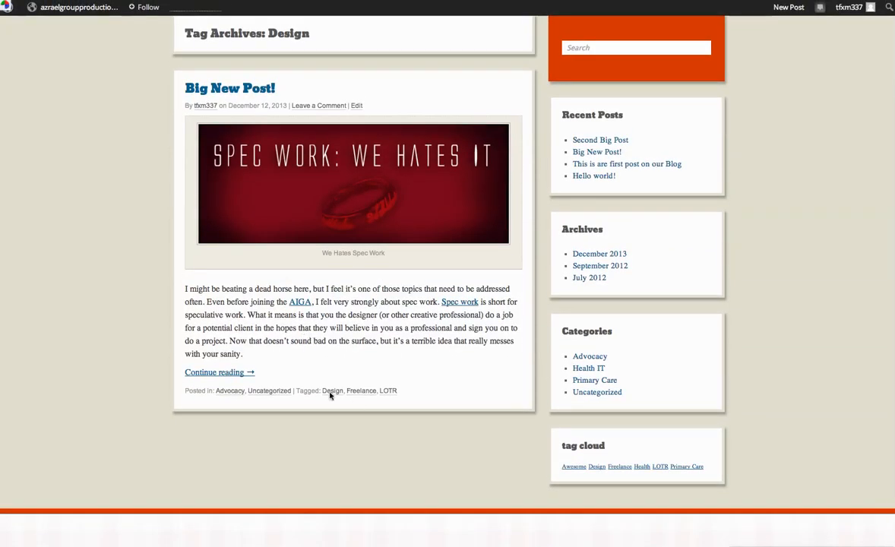
{"action": "scroll", "coordinate": [296, 340], "scroll_direction": "up", "scroll_amount": 3}
{"action": "scroll", "coordinate": [296, 340], "scroll_direction": "down", "scroll_amount": 3}
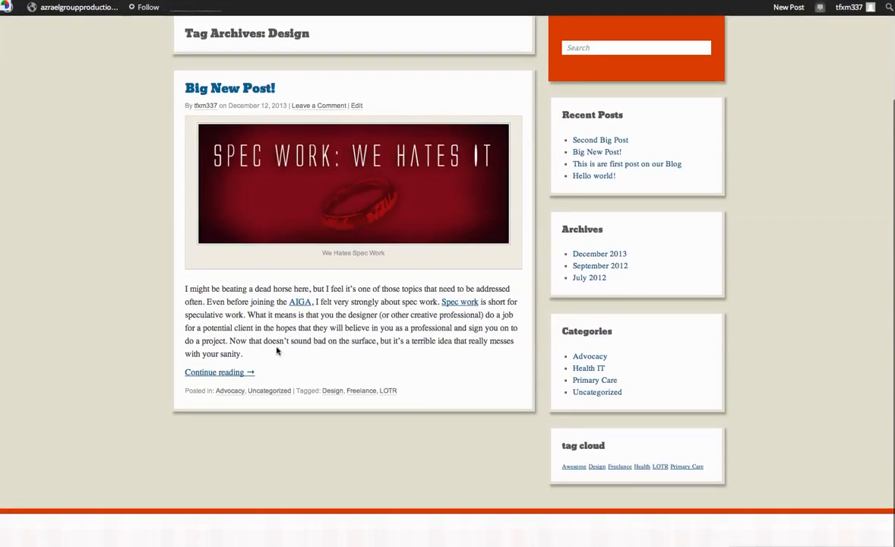
Step: Go back to the site's dashboard and open the management page for post categories
{"action": "mouse_move", "coordinate": [48, 7]}
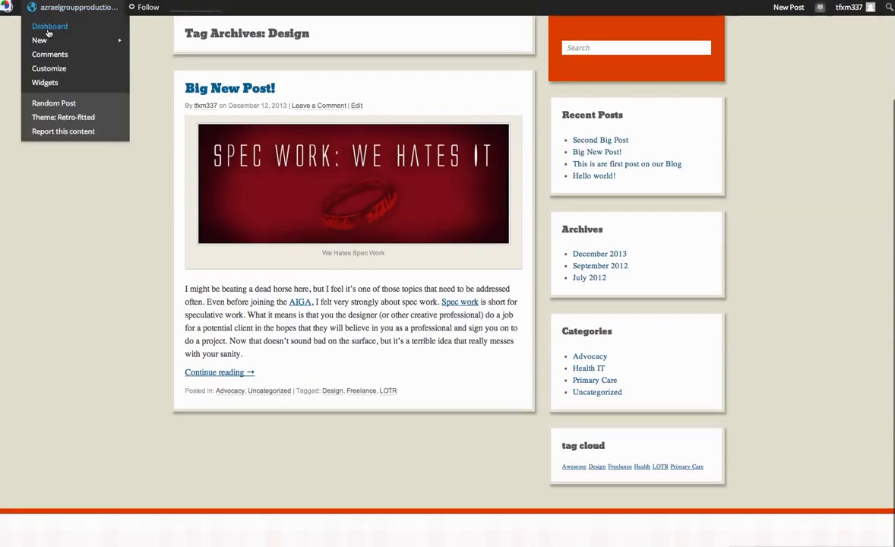
{"action": "left_click", "coordinate": [49, 32]}
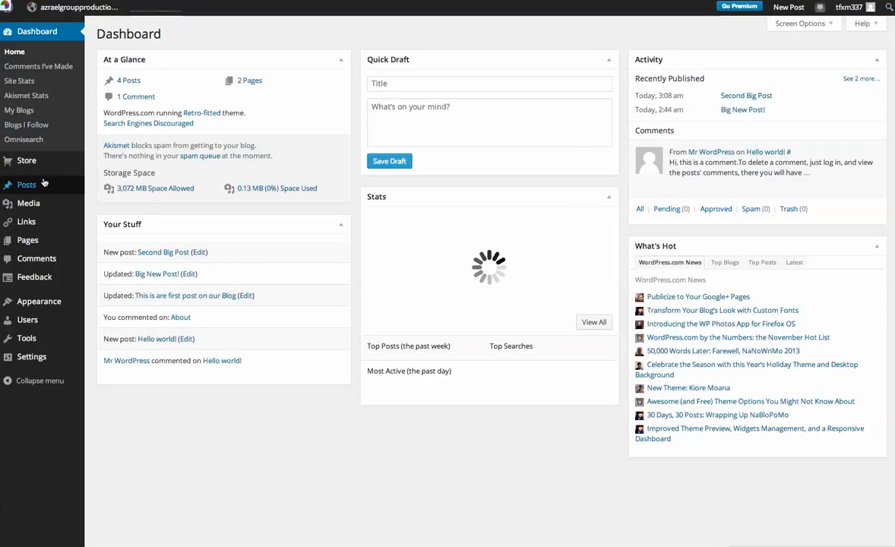
{"action": "mouse_move", "coordinate": [44, 187]}
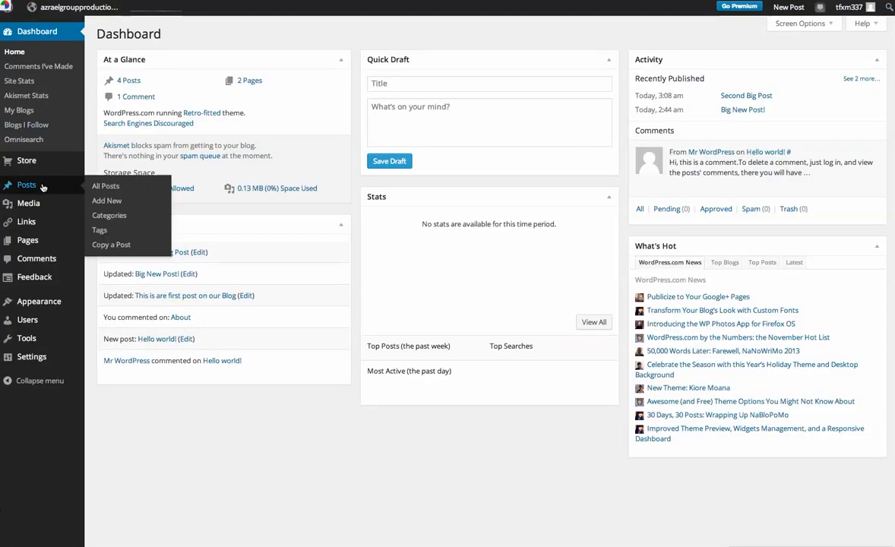
{"action": "left_click", "coordinate": [110, 215]}
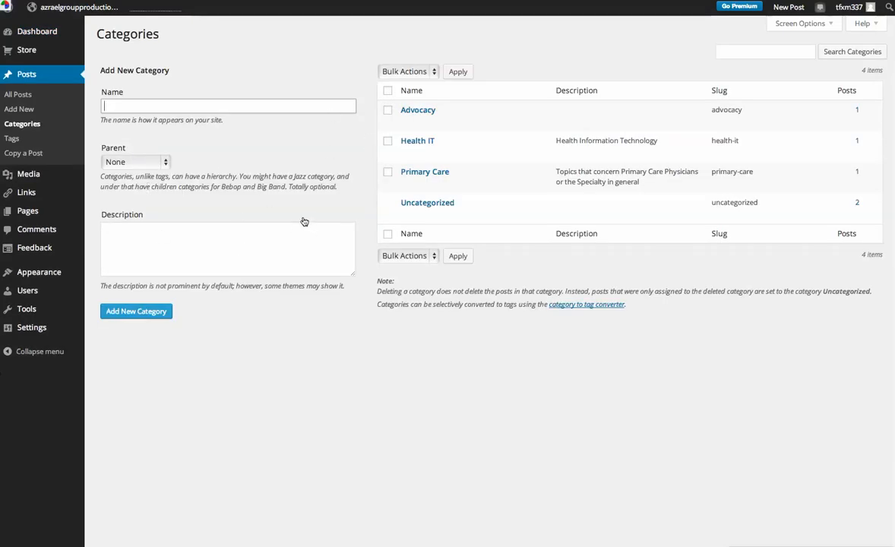
Step: View the edit form of the Primary Care category and return to the category list without changing it
{"action": "mouse_move", "coordinate": [440, 149]}
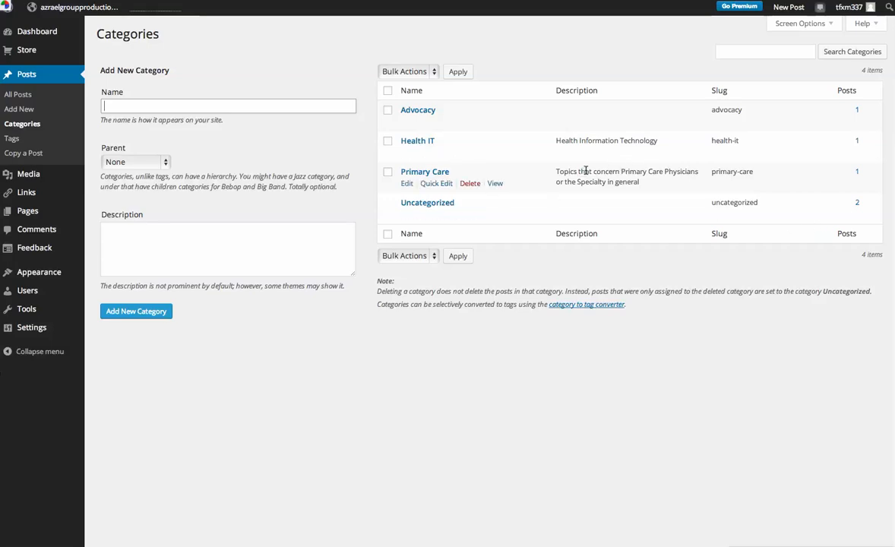
{"action": "left_click", "coordinate": [409, 185]}
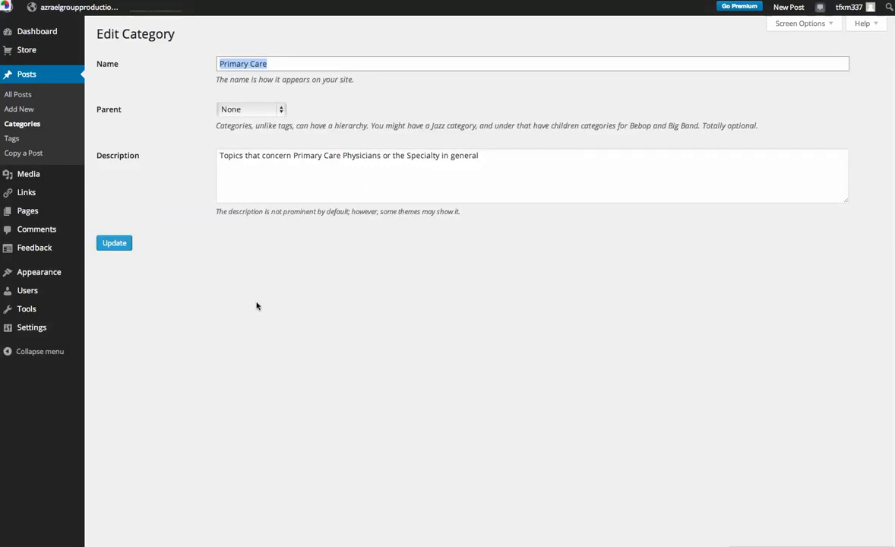
{"action": "key", "text": "super+["}
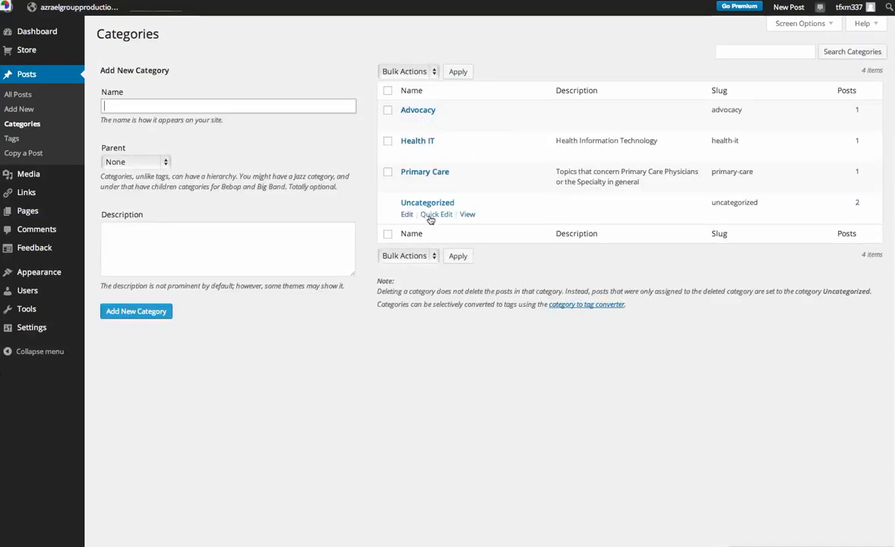
Step: Rename the Uncategorized category to "Musing", give it the description "Stuff that doesn't fit." and save the update
{"action": "left_click", "coordinate": [406, 216]}
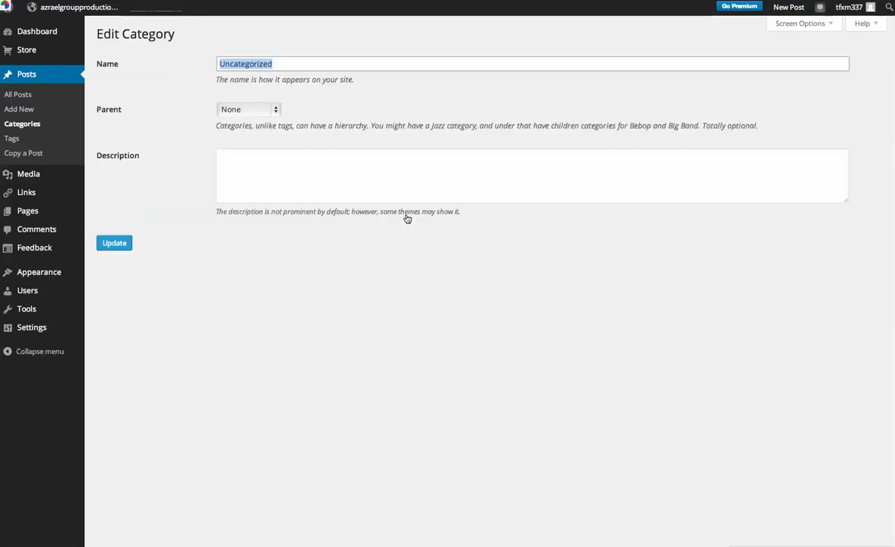
{"action": "key", "text": "BackSpace"}
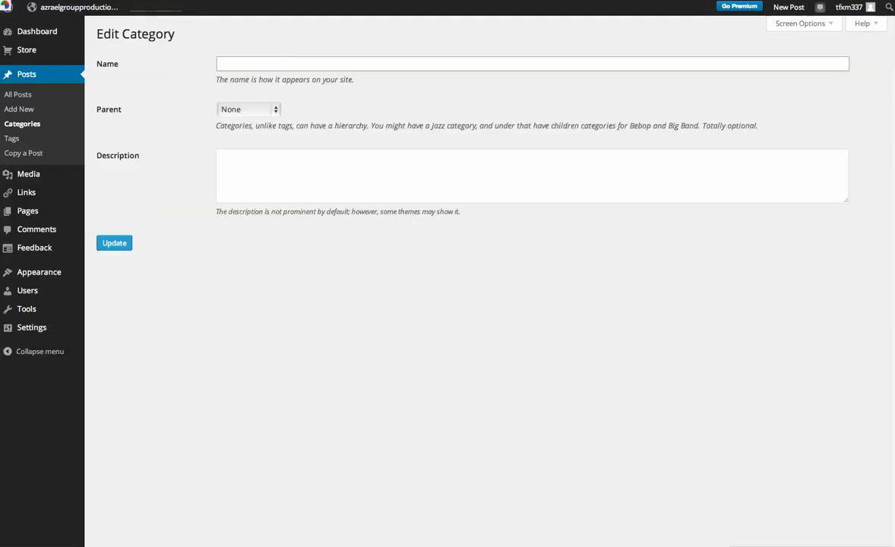
{"action": "type", "text": "Musing"}
{"action": "left_click", "coordinate": [589, 193]}
{"action": "type", "text": "Stuff that doesn't fit."}
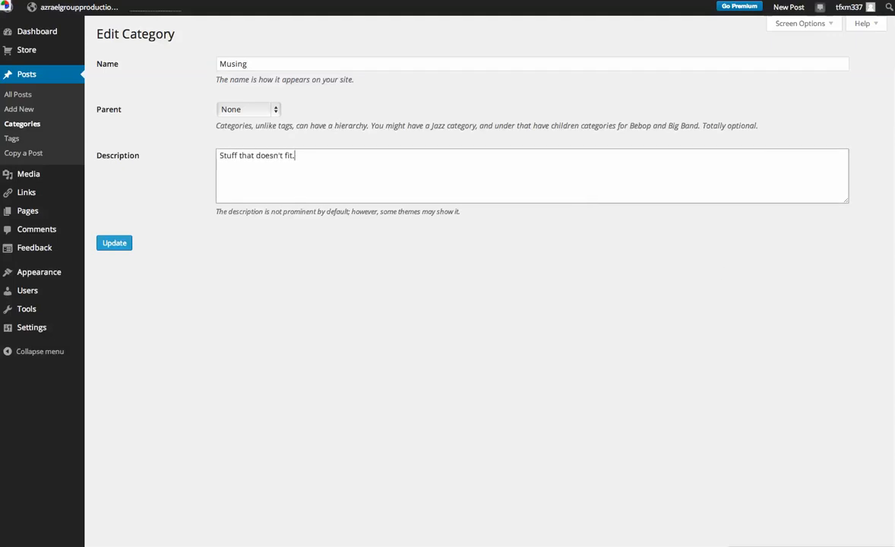
{"action": "left_click", "coordinate": [128, 243]}
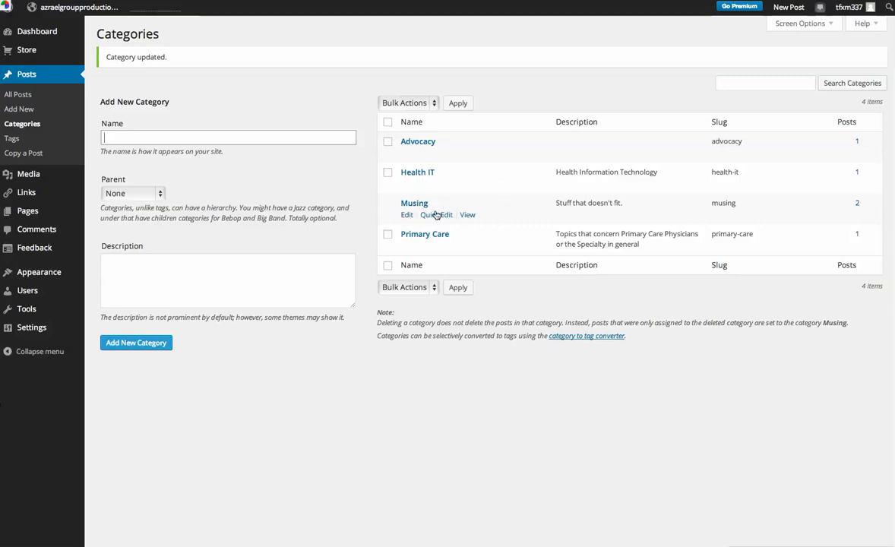
Step: View the quick edit option of the Musing category without changes and the Advocacy category's live archive, returning to the category list
{"action": "left_click", "coordinate": [436, 215]}
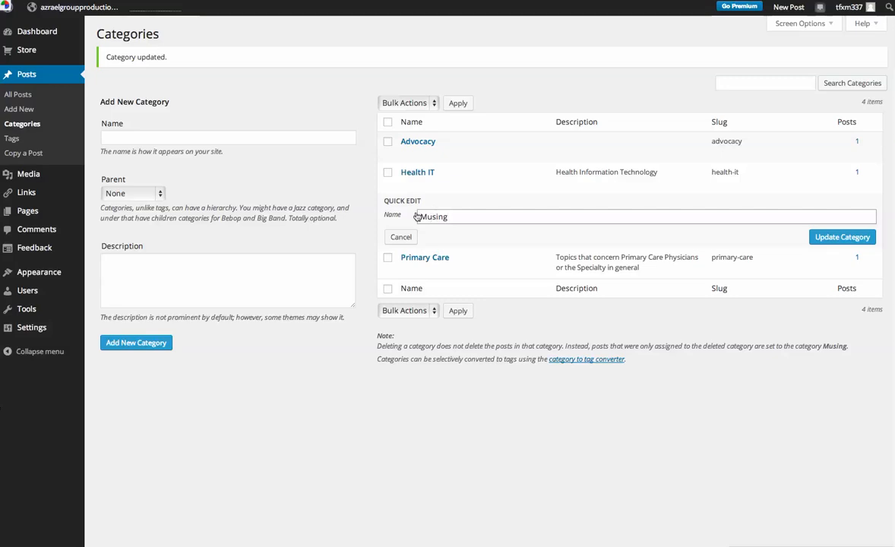
{"action": "left_click", "coordinate": [395, 237]}
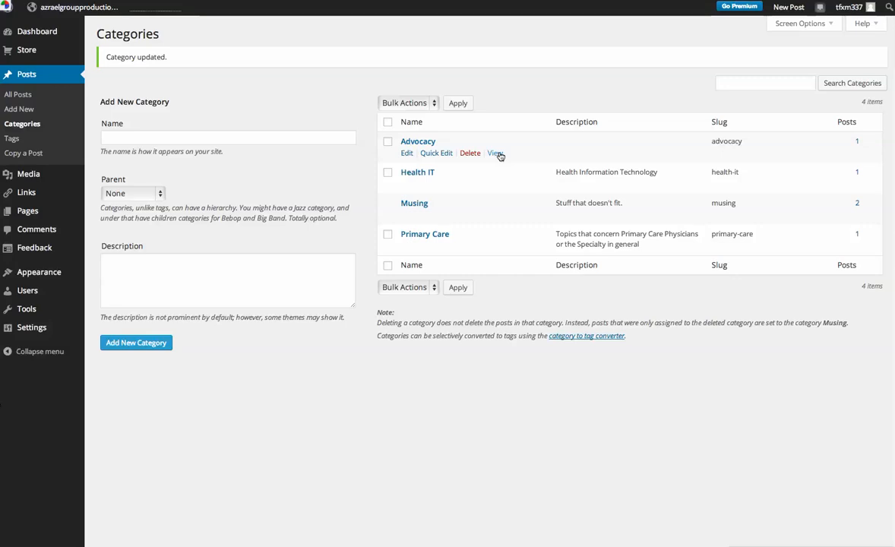
{"action": "left_click", "coordinate": [497, 154]}
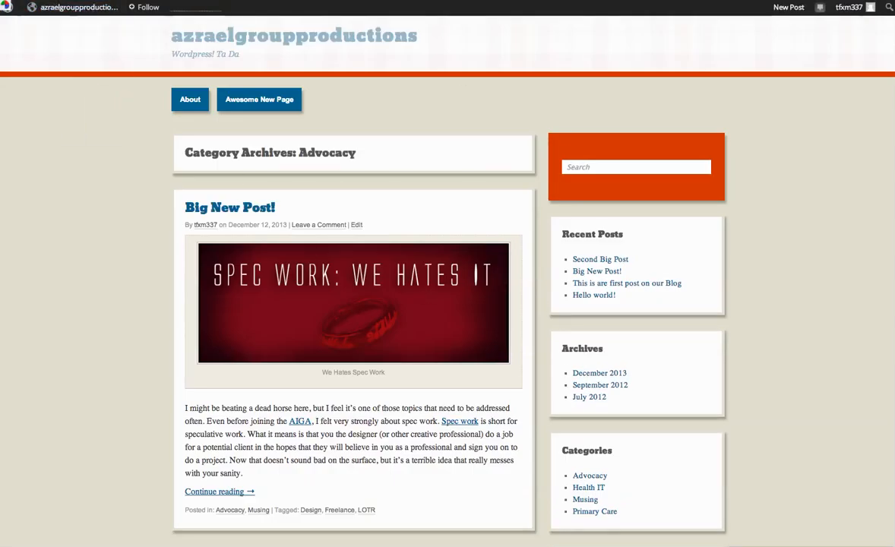
{"action": "key", "text": "alt+Left"}
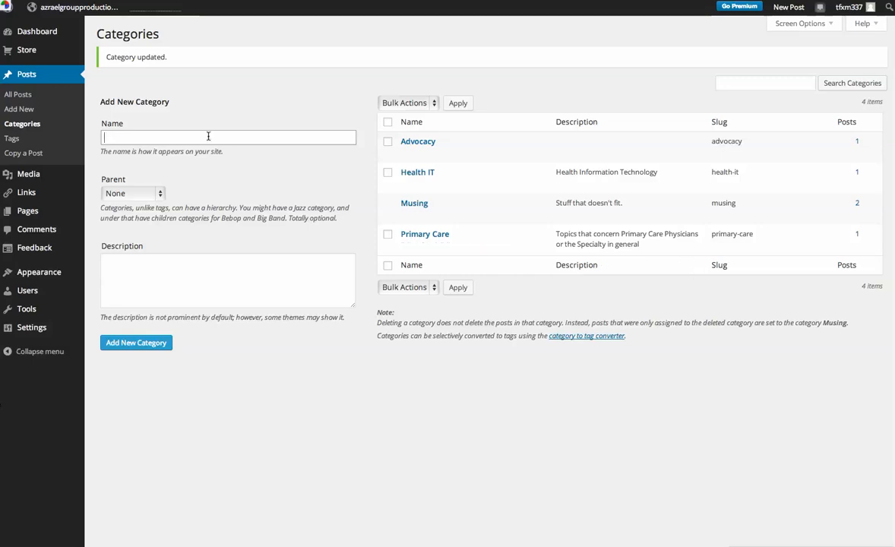
Step: Add a new category named "Primary Care Legislations" with Advocacy as its parent
{"action": "left_click", "coordinate": [133, 195]}
{"action": "left_click", "coordinate": [132, 195]}
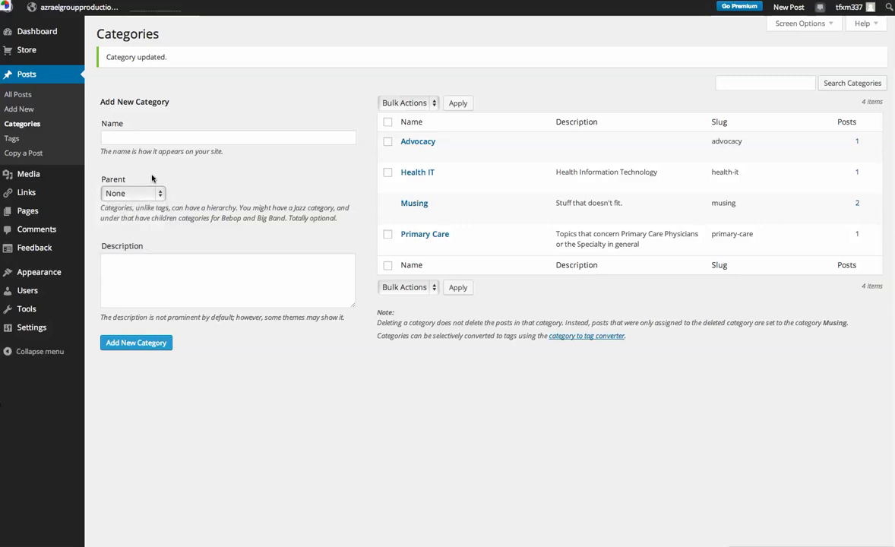
{"action": "left_click", "coordinate": [134, 138]}
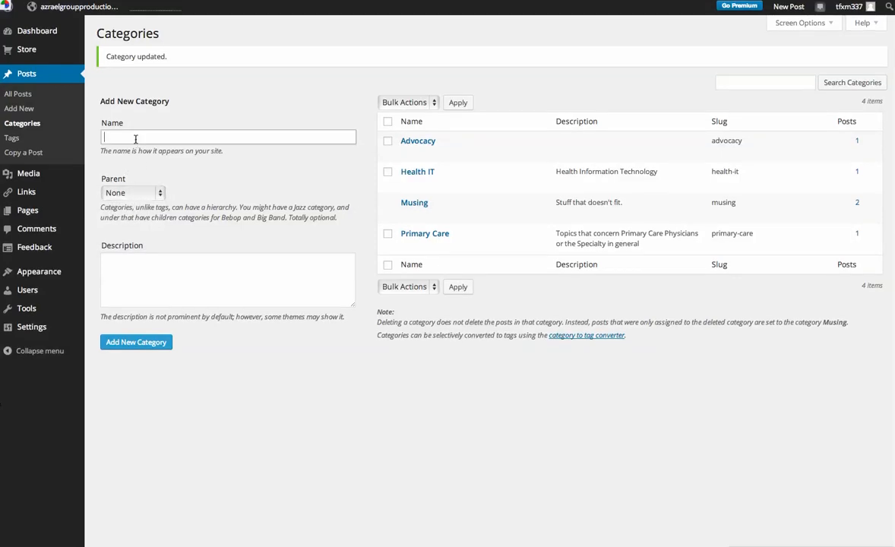
{"action": "type", "text": "Prima"}
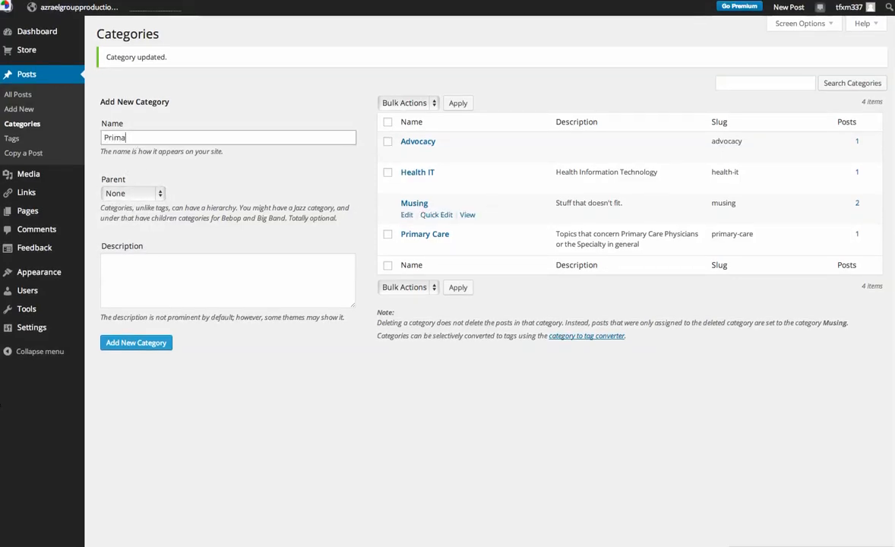
{"action": "type", "text": "ry Care Legislations"}
{"action": "left_click", "coordinate": [145, 195]}
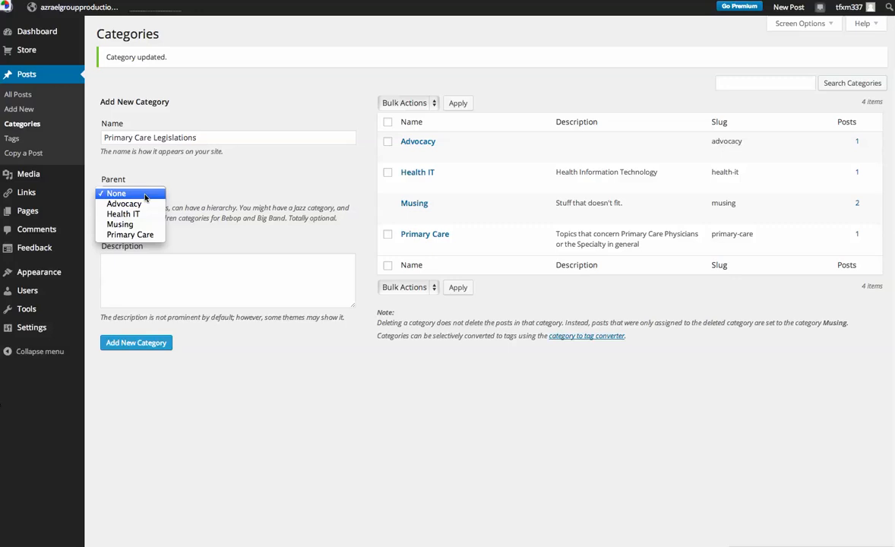
{"action": "left_click", "coordinate": [128, 204]}
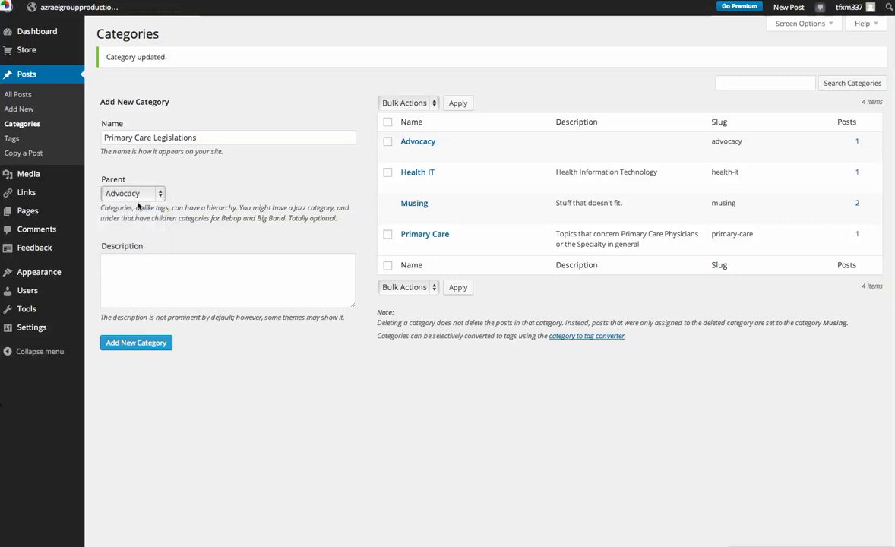
{"action": "left_click", "coordinate": [156, 342]}
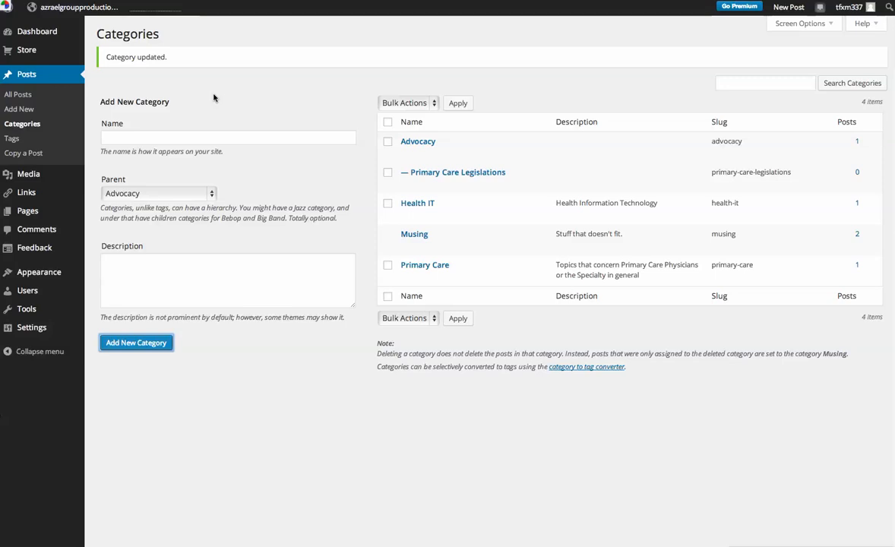
Step: View the site's tag management page and open the page for copying a post
{"action": "left_click", "coordinate": [13, 140]}
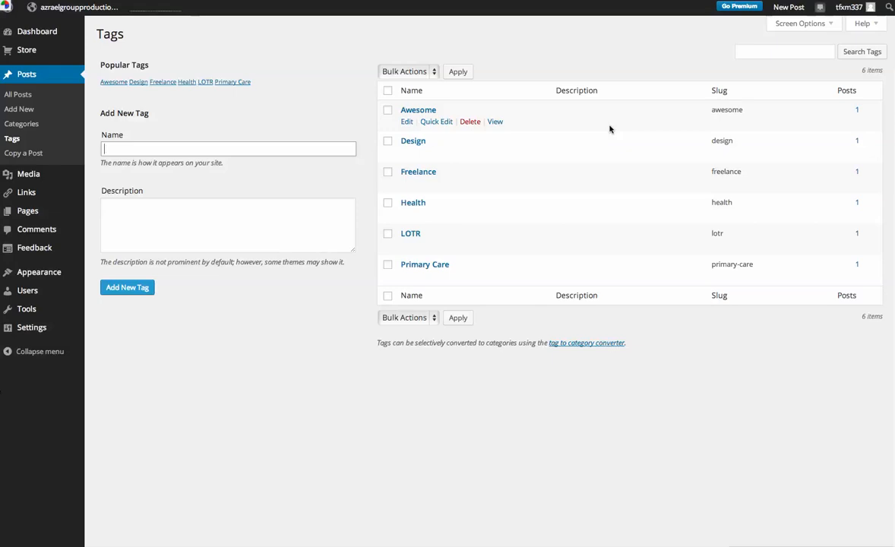
{"action": "left_click", "coordinate": [29, 155]}
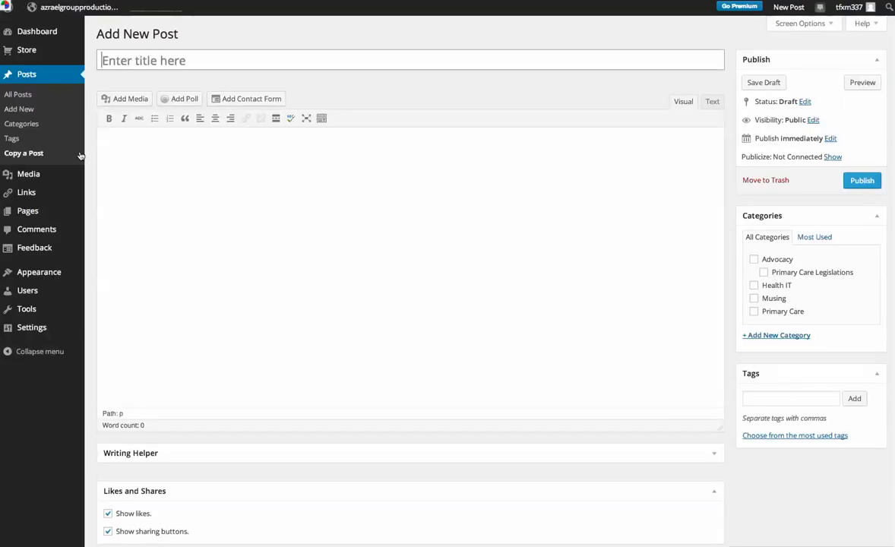